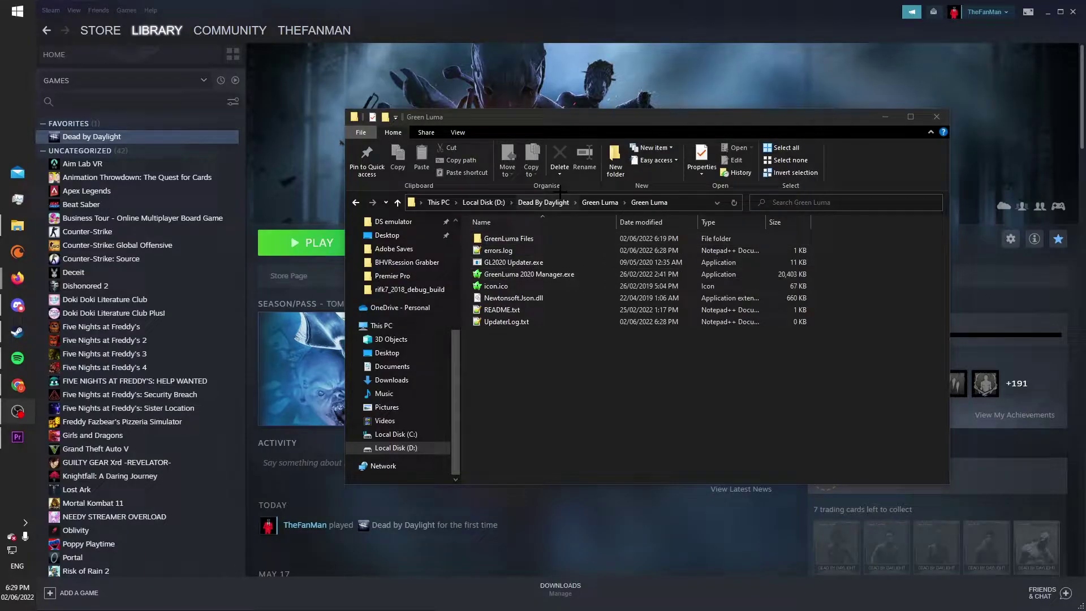
Exit Steam completely and launch GreenLuma 2020 Manager.exe from the Green Luma folder.
drag(622, 116, 651, 115)
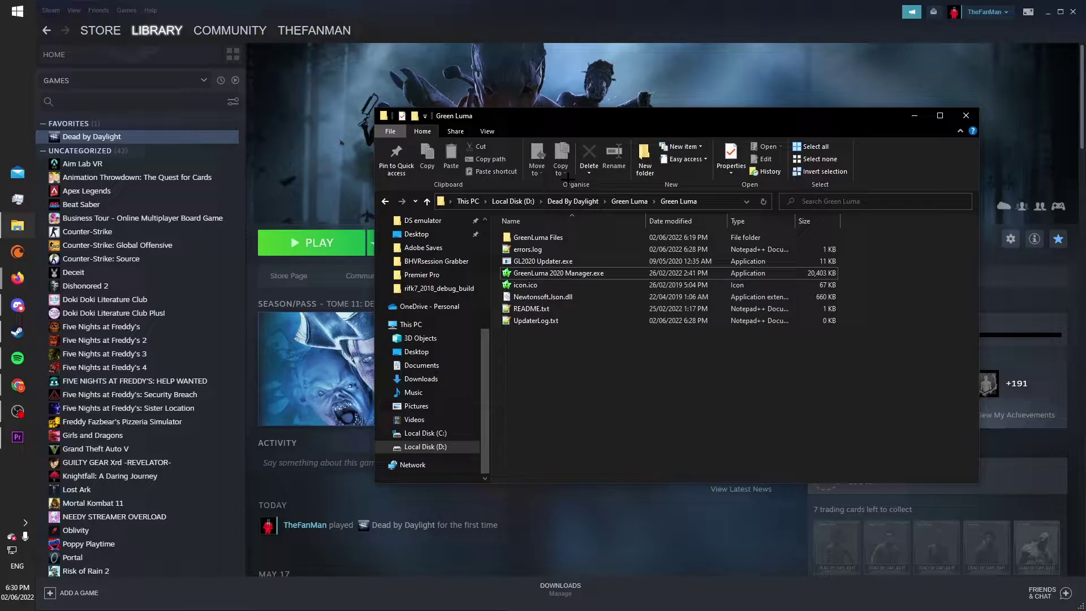
click(54, 10)
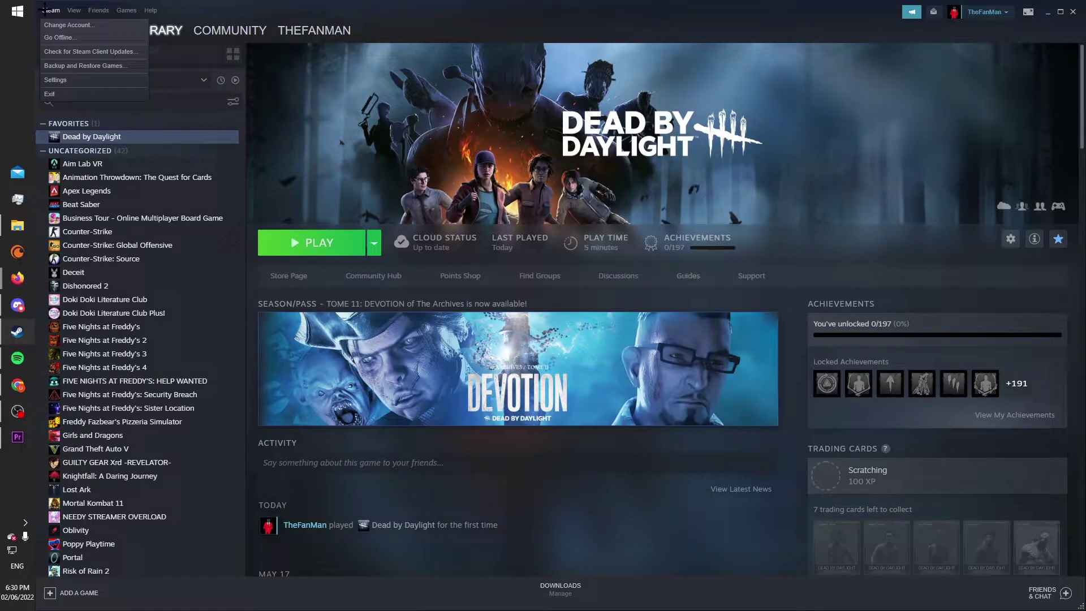
click(53, 93)
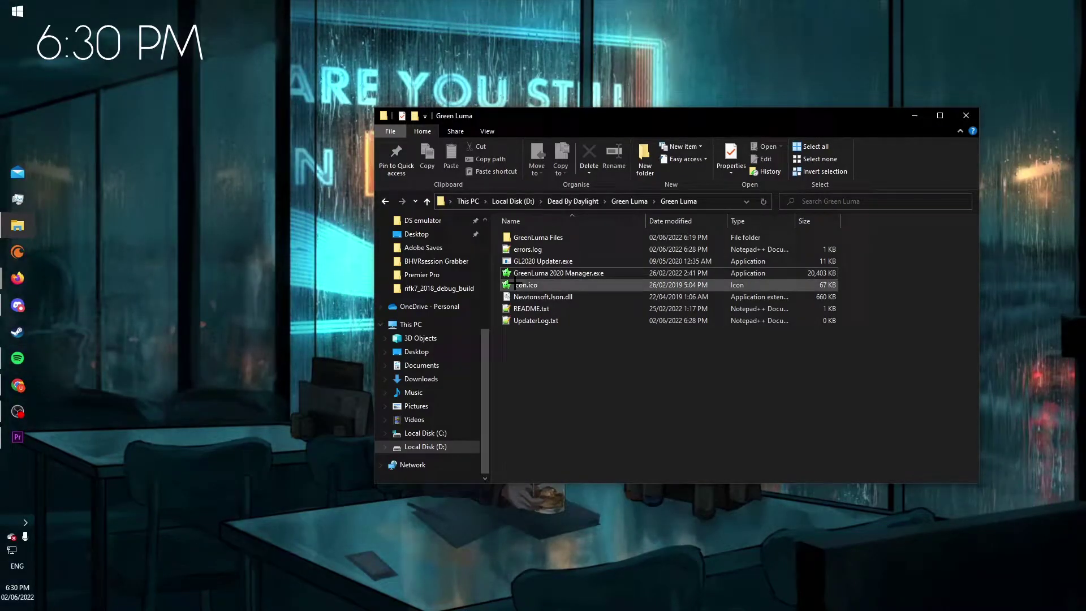
double_click(548, 273)
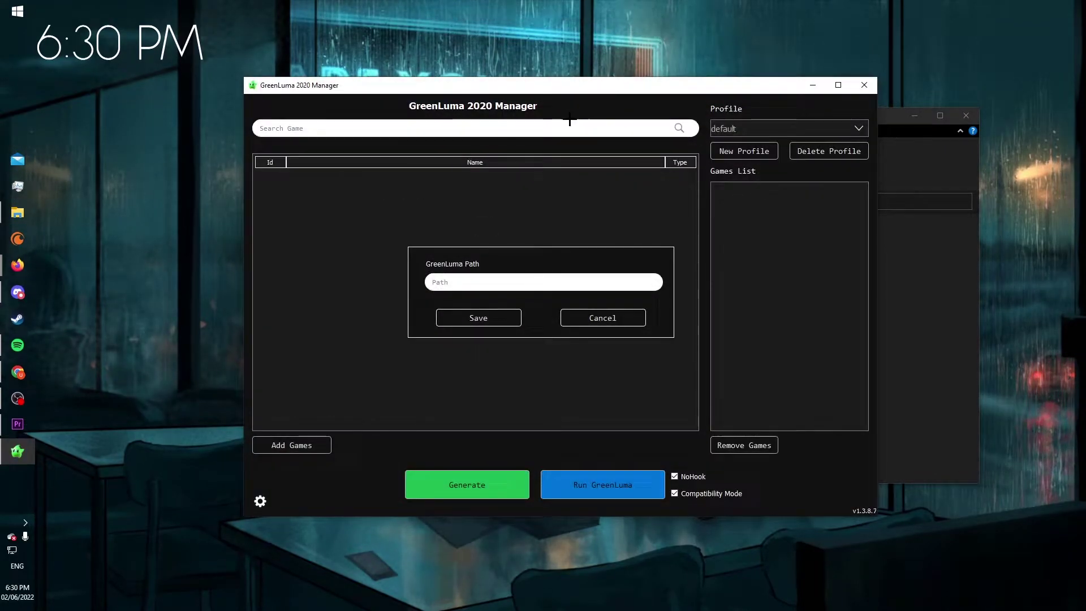
Set the GreenLuma path to D:\Dead By Daylight\Green Luma\Green Luma\GreenLuma Files, copied from the open folder, and save it.
drag(558, 87, 426, 63)
click(639, 249)
double_click(639, 237)
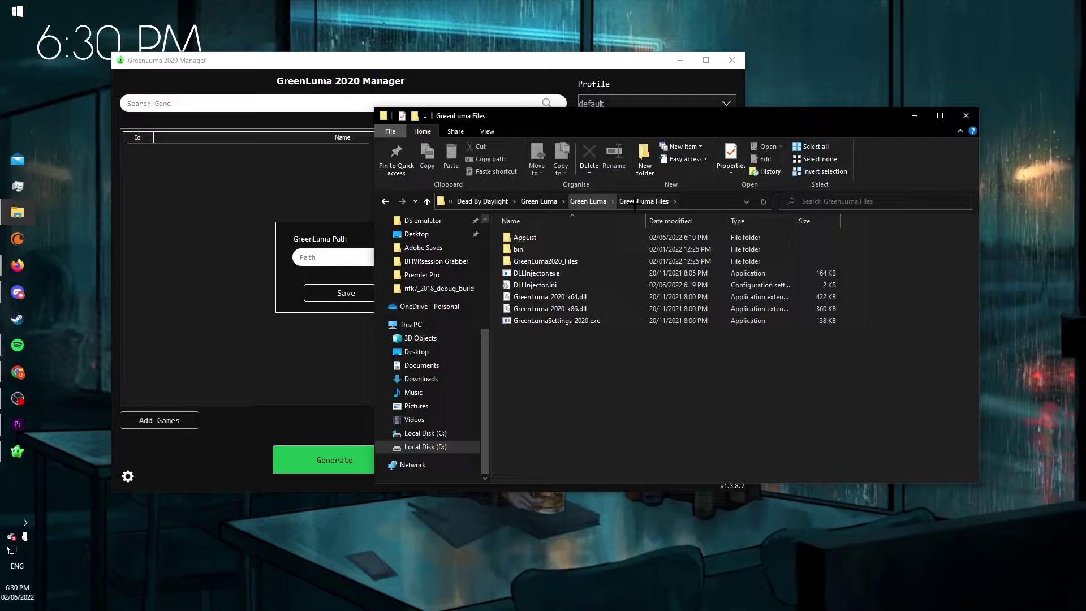
click(708, 199)
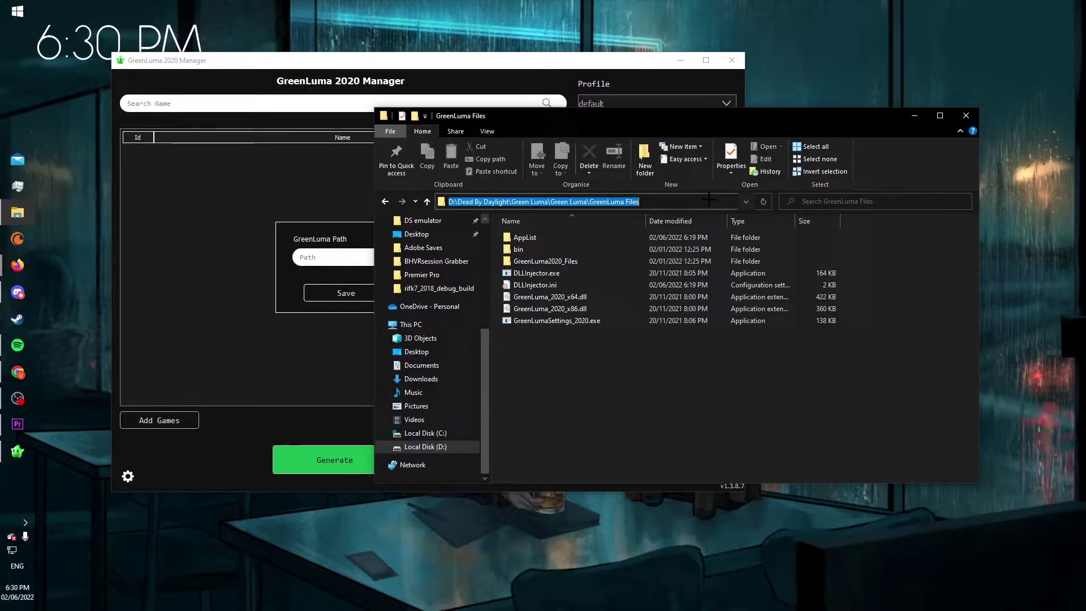
click(348, 257)
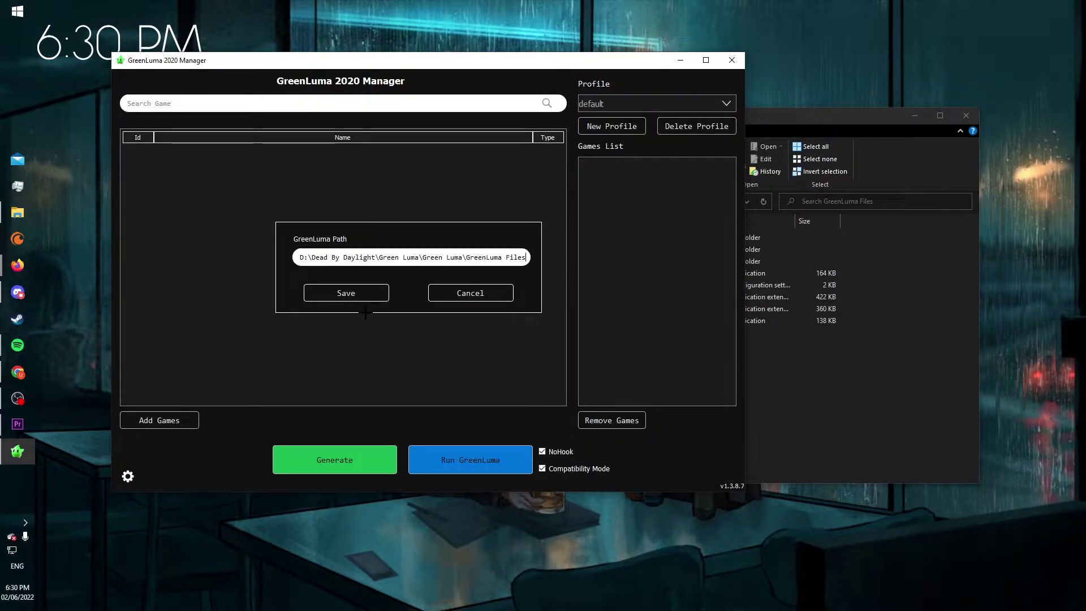
click(362, 295)
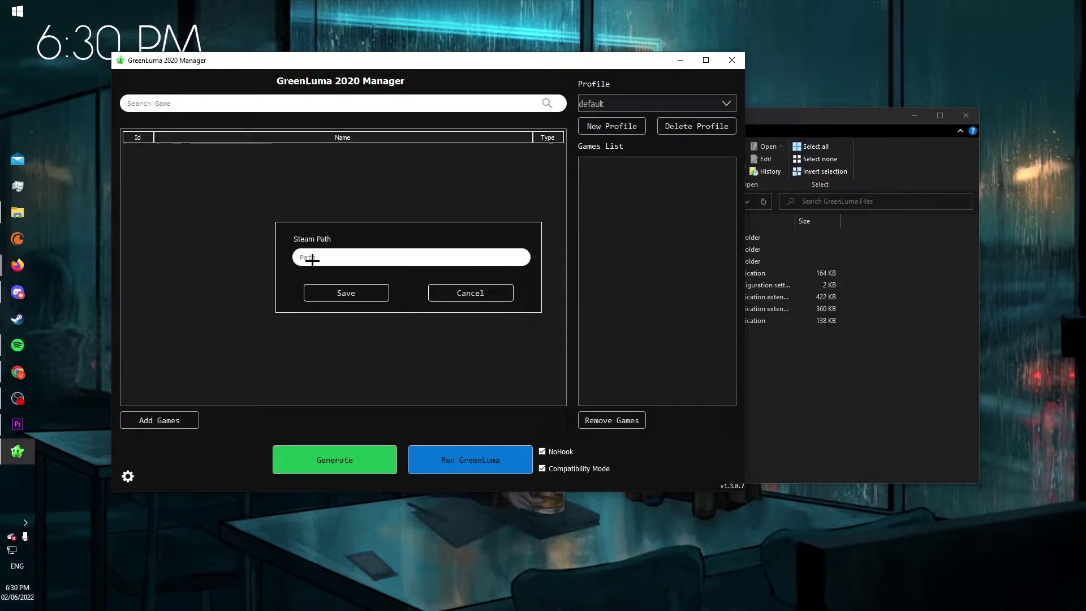
Find the Steam installation folder in a new File Explorer window and save D:\Program Files (x86)\Steam as the manager's Steam path.
right_click(18, 213)
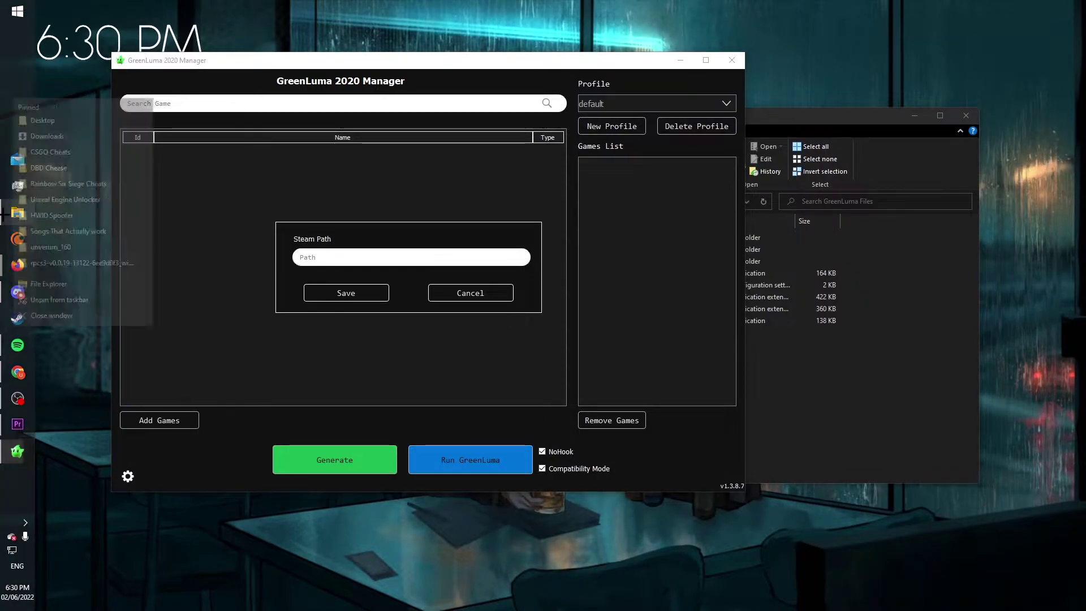
click(90, 282)
scroll(447, 396, down, 5)
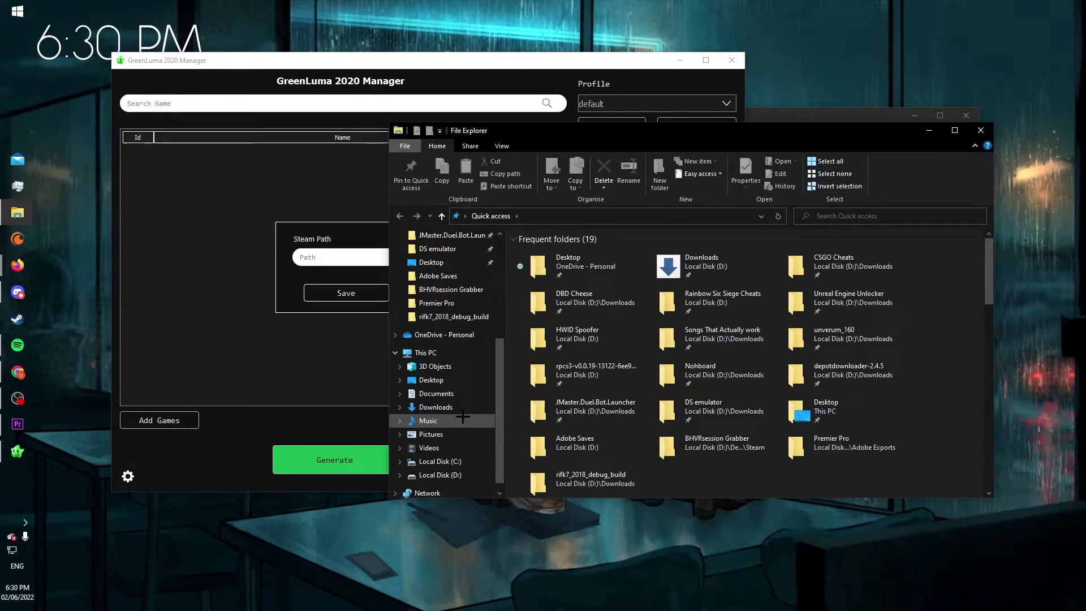
click(469, 460)
scroll(577, 344, down, 8)
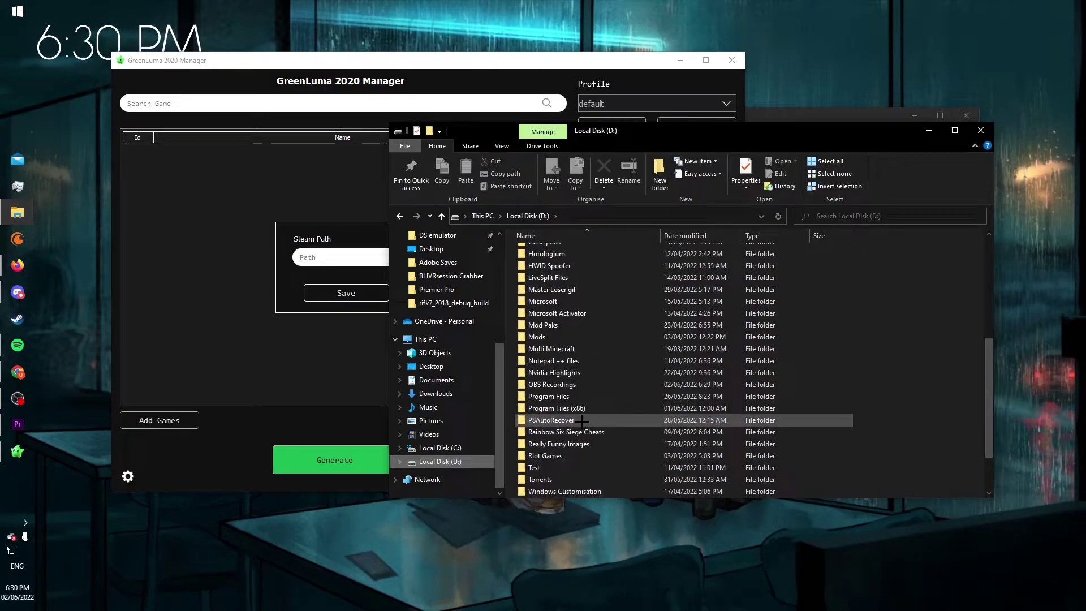
double_click(577, 347)
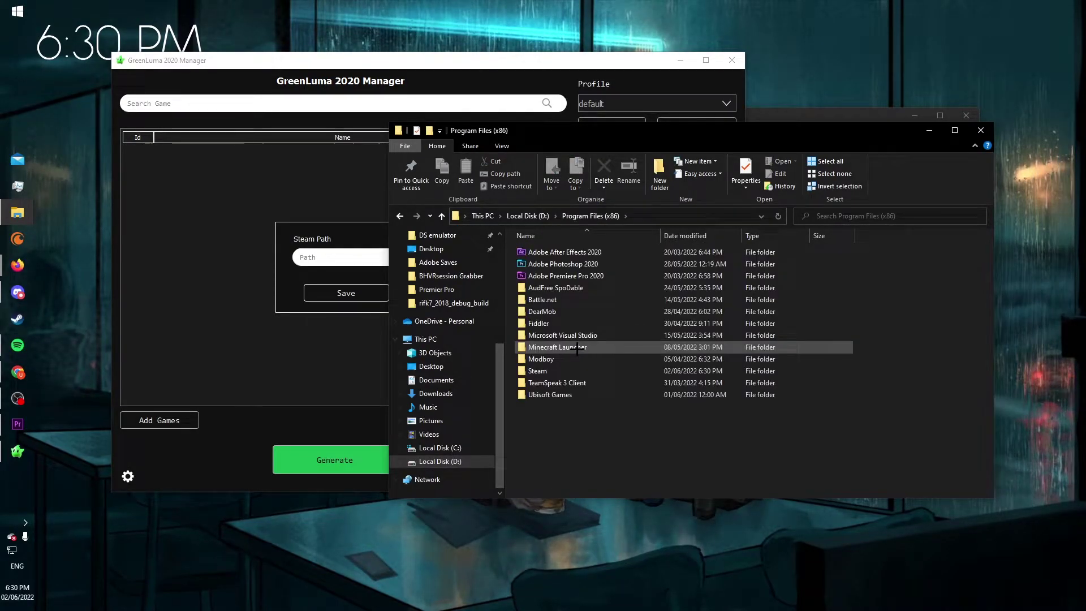
double_click(567, 369)
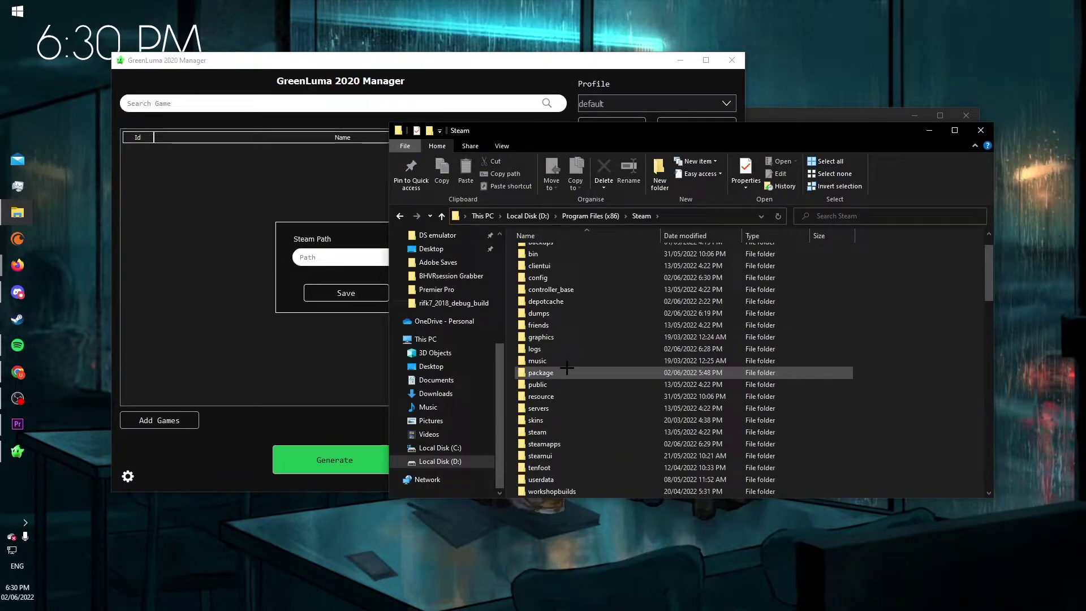
scroll(567, 368, down, 20)
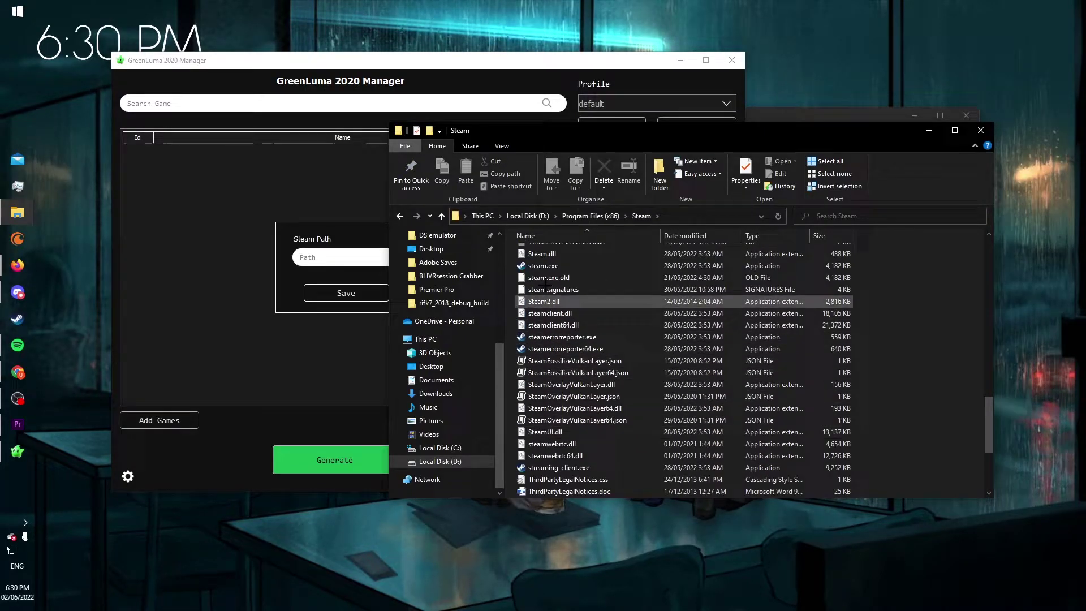
click(679, 216)
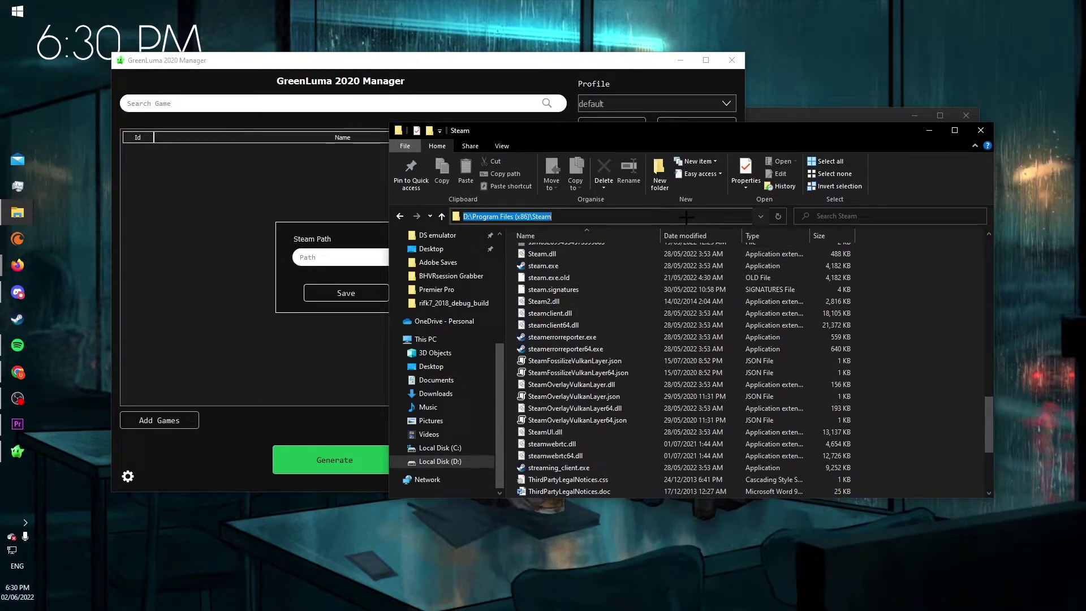
click(351, 259)
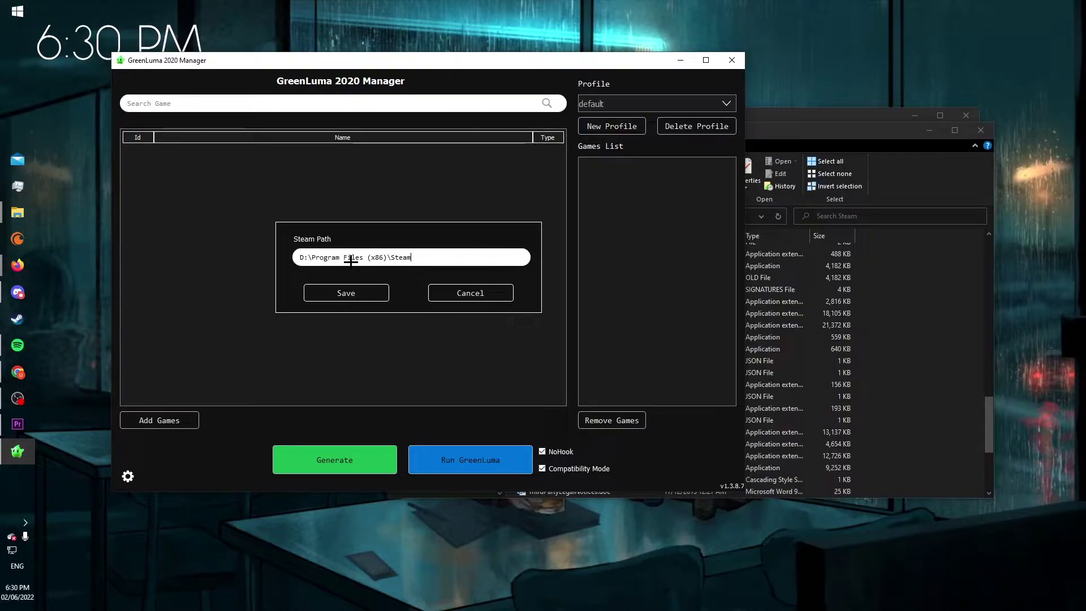
click(360, 295)
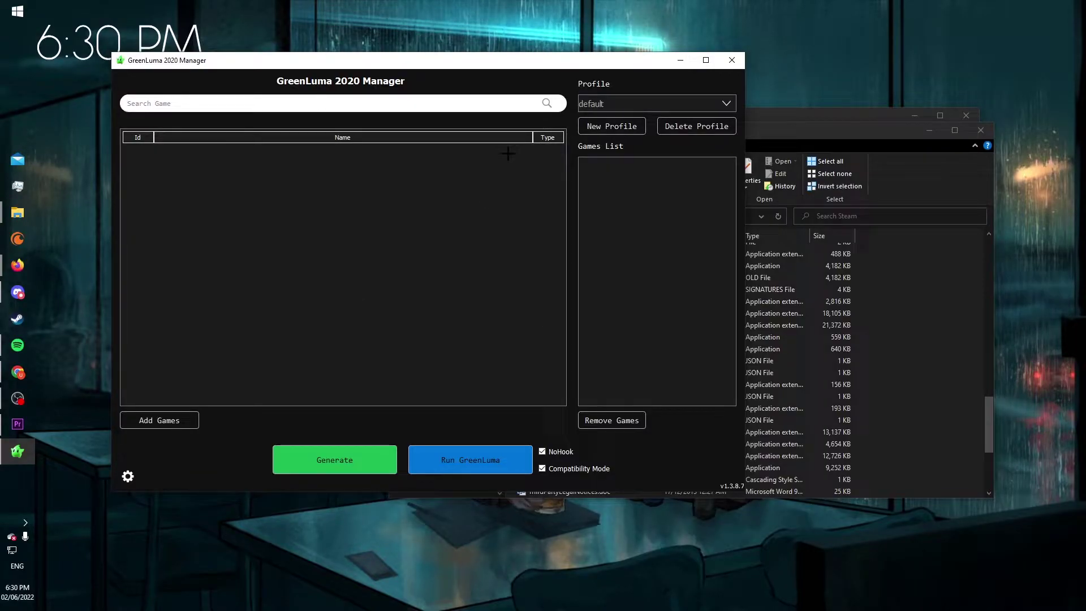
Create a profile named Dead By Daylight and search the games for "Dead By Daylight".
click(611, 126)
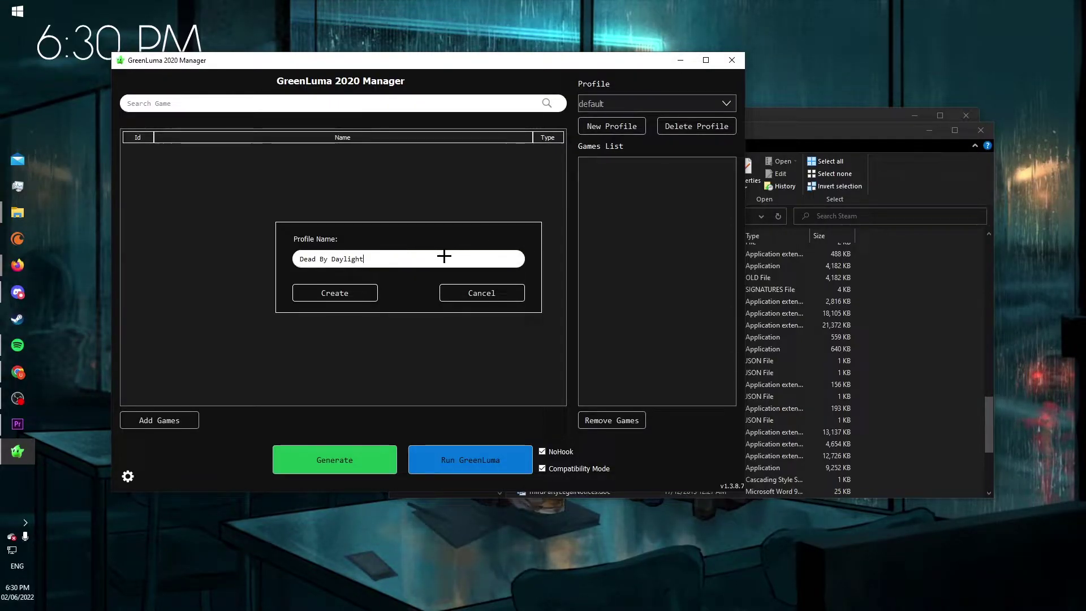
click(346, 292)
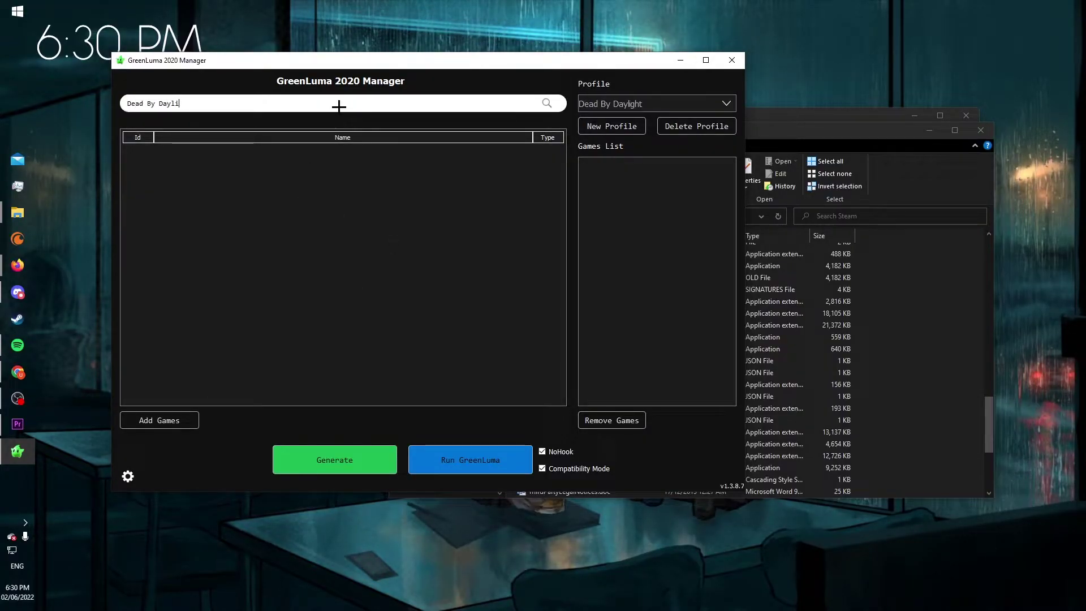
key(Return)
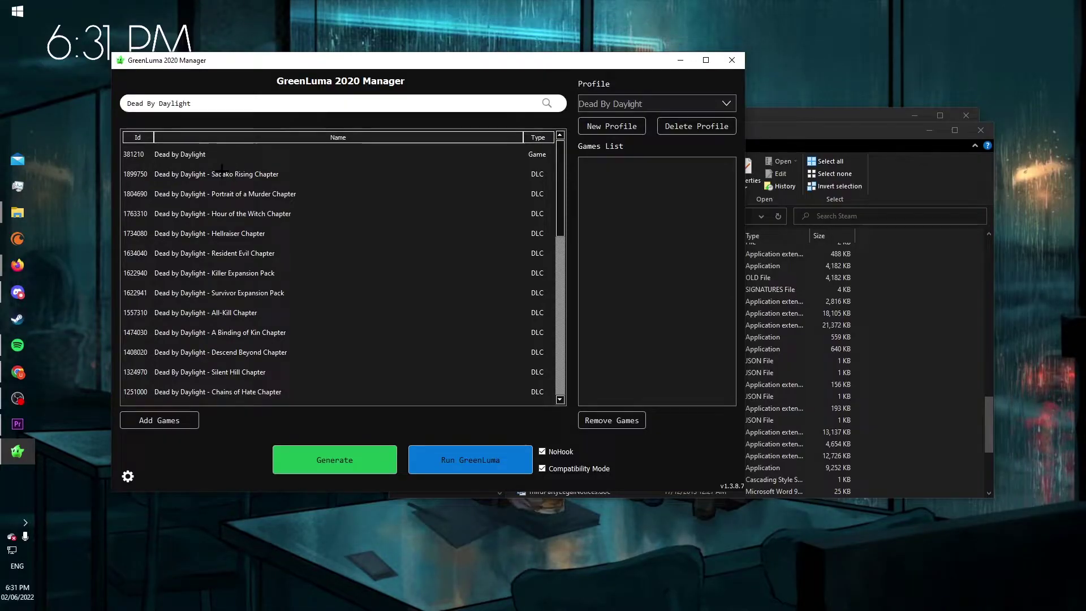
Add every Dead by Daylight DLC from Sadako Rising Chapter through Original Soundtrack to the profile's games list.
click(222, 171)
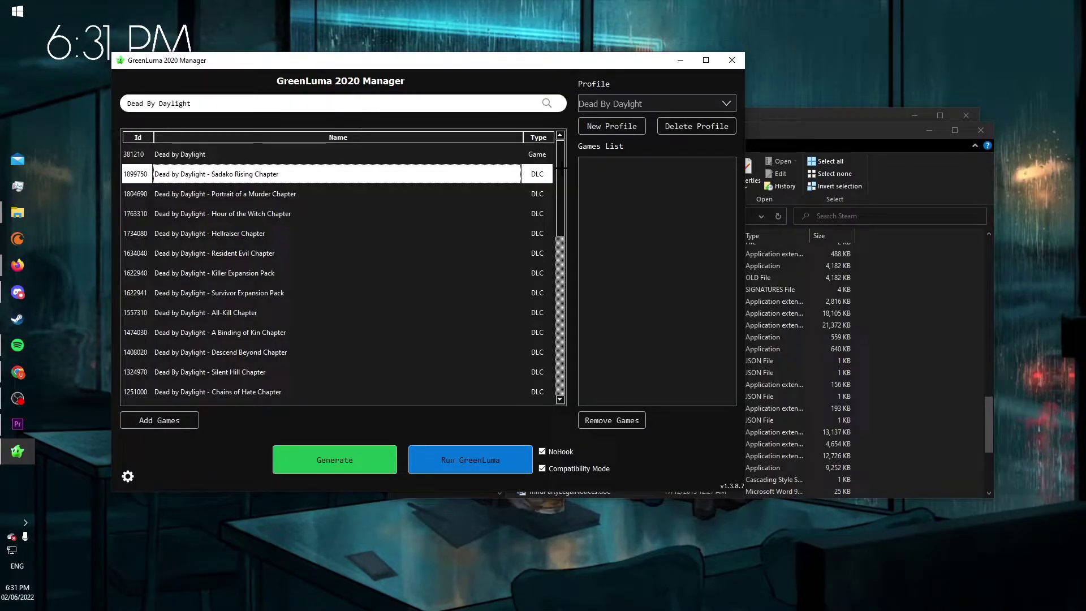
drag(561, 169, 550, 358)
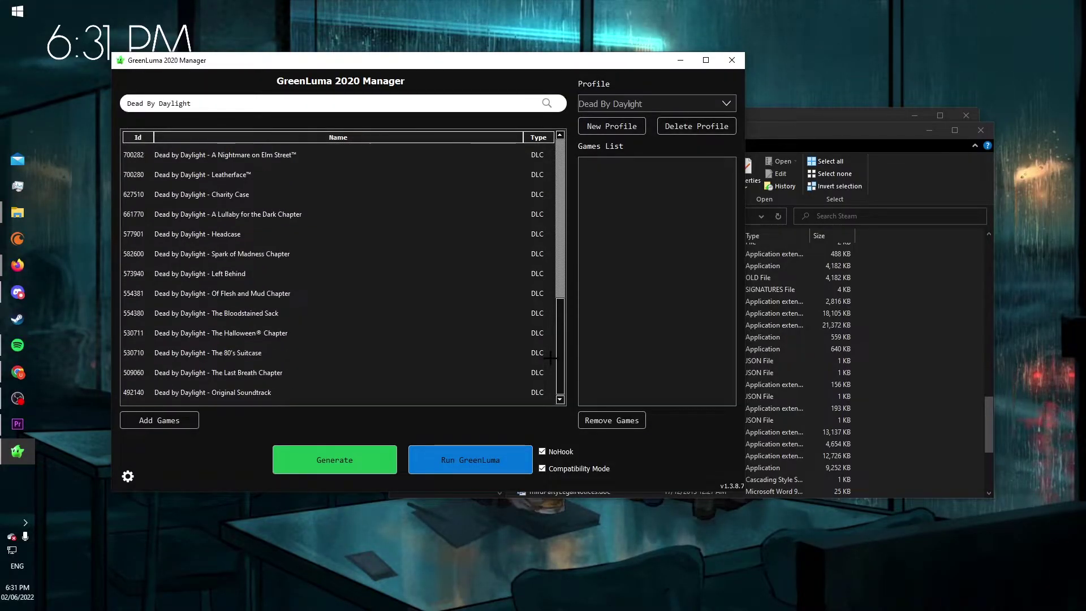
shift+click(253, 392)
click(169, 421)
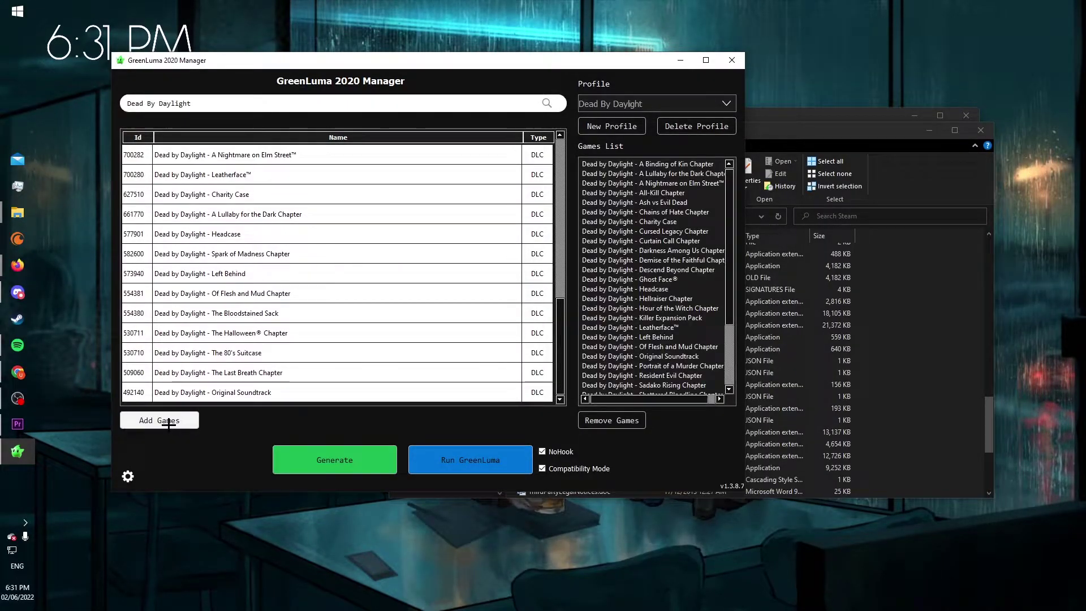
Run GreenLuma with the Dead By Daylight profile and accept restarting Steam.
drag(726, 326, 718, 289)
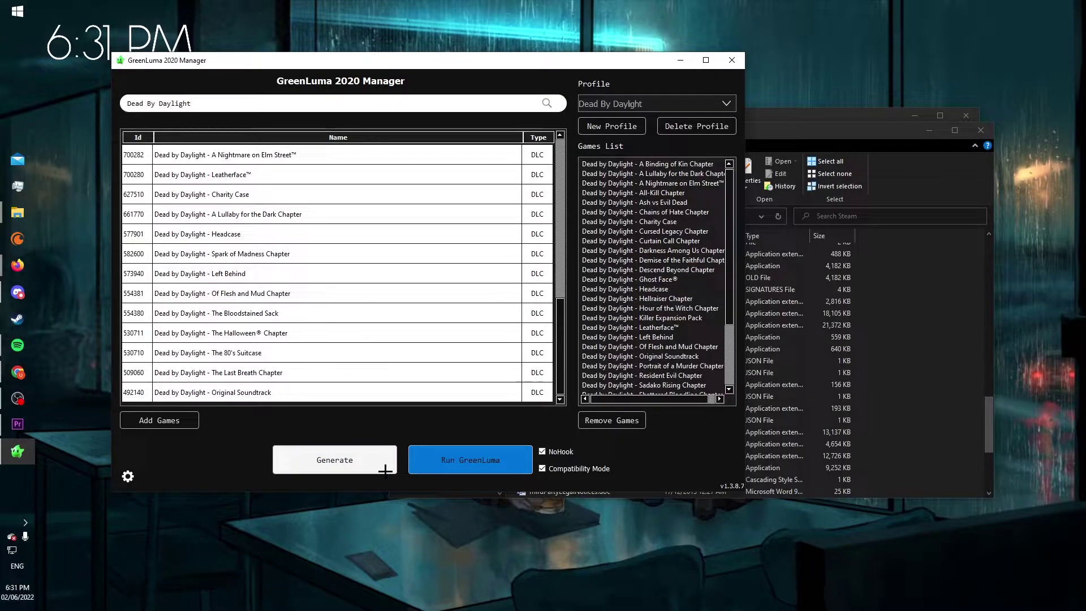
click(453, 467)
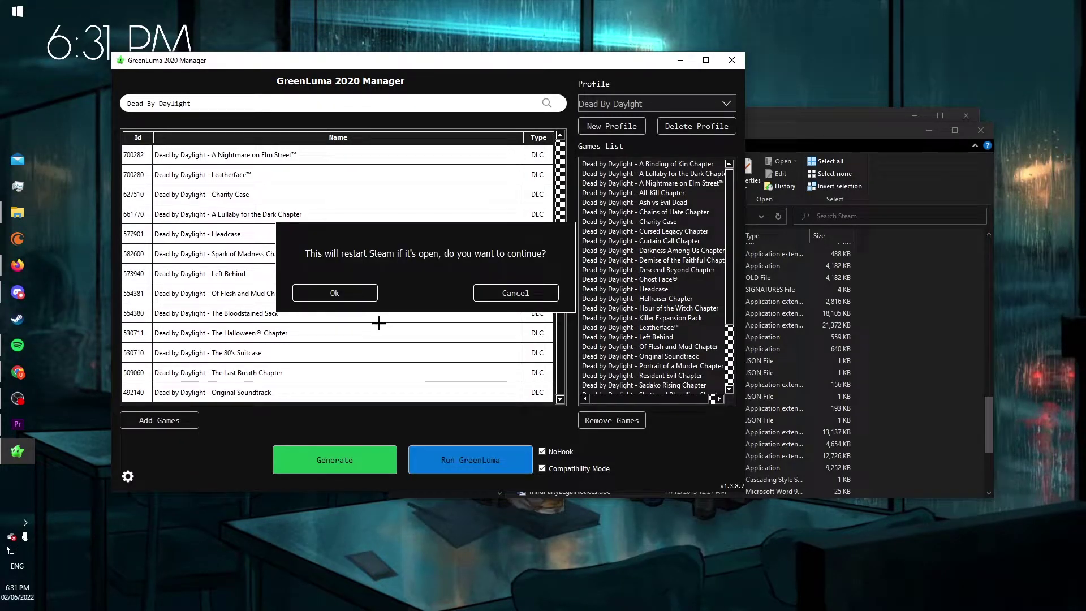
click(331, 291)
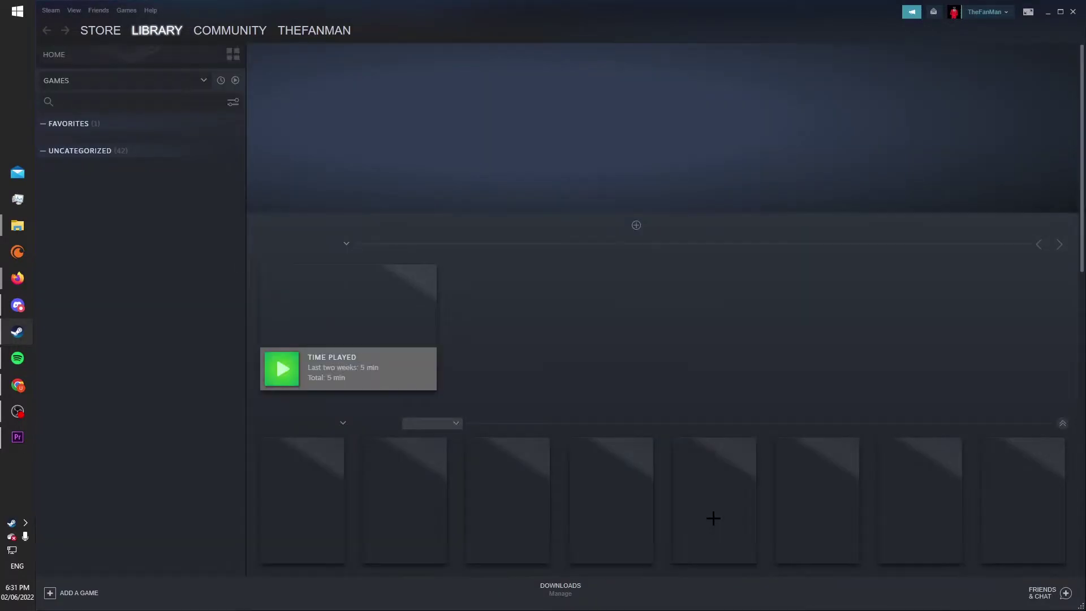
Open the Dead by Daylight library page in Steam and browse through the newly acquired DLC.
click(422, 322)
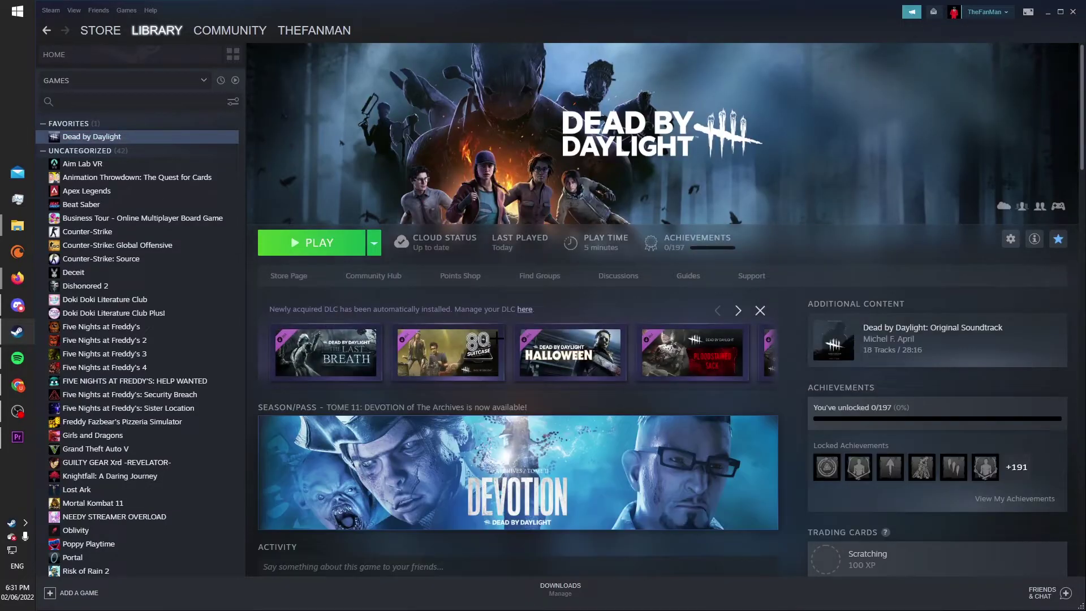
click(737, 309)
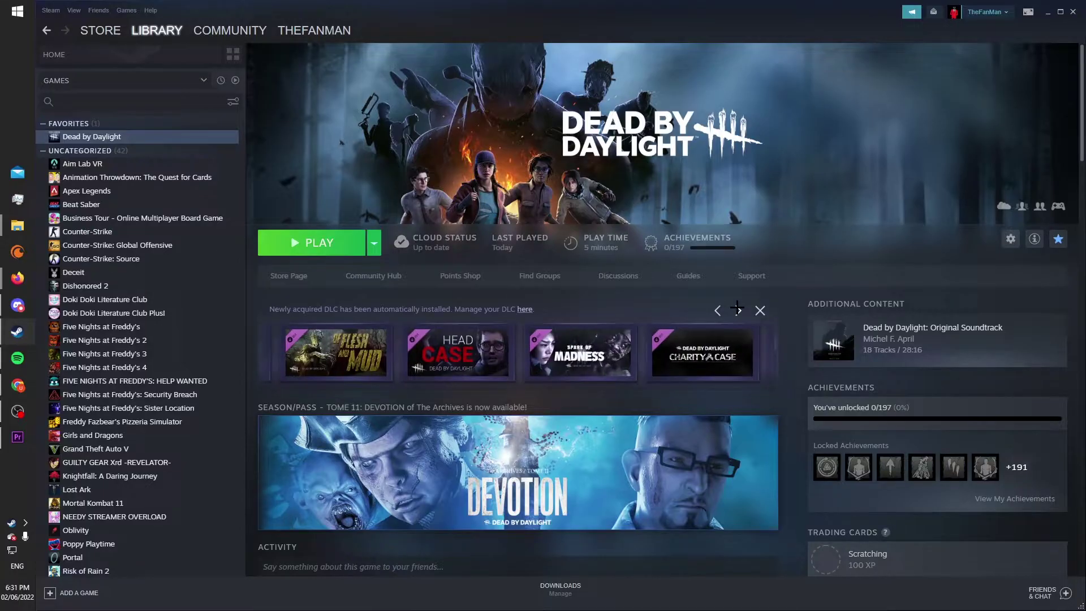
click(737, 309)
click(737, 309)
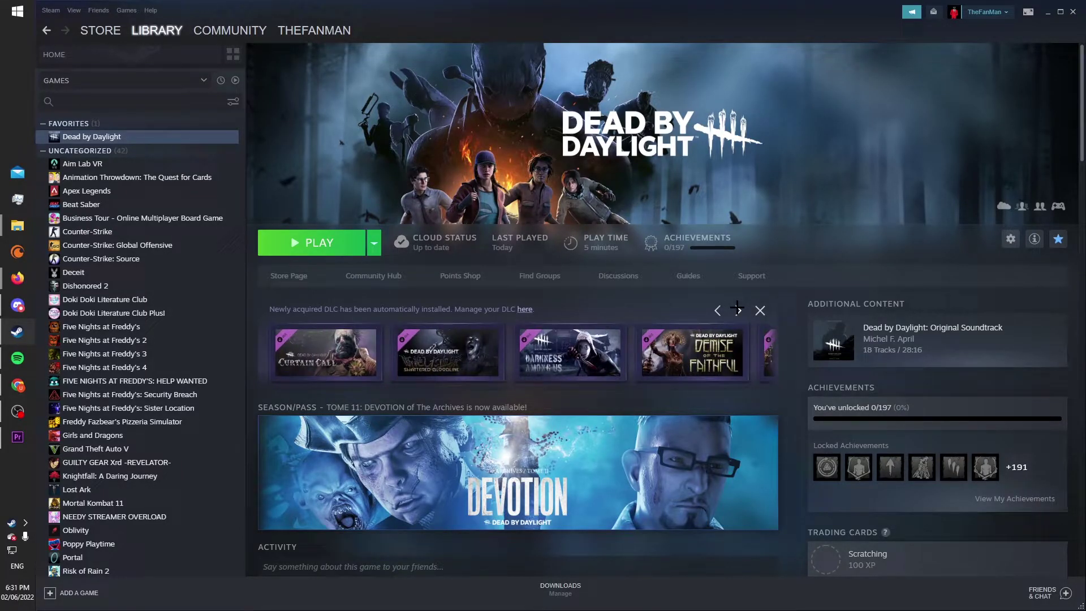
click(737, 309)
click(737, 309)
Launch Dead by Daylight and enter the lobby to play as Survivor.
click(318, 242)
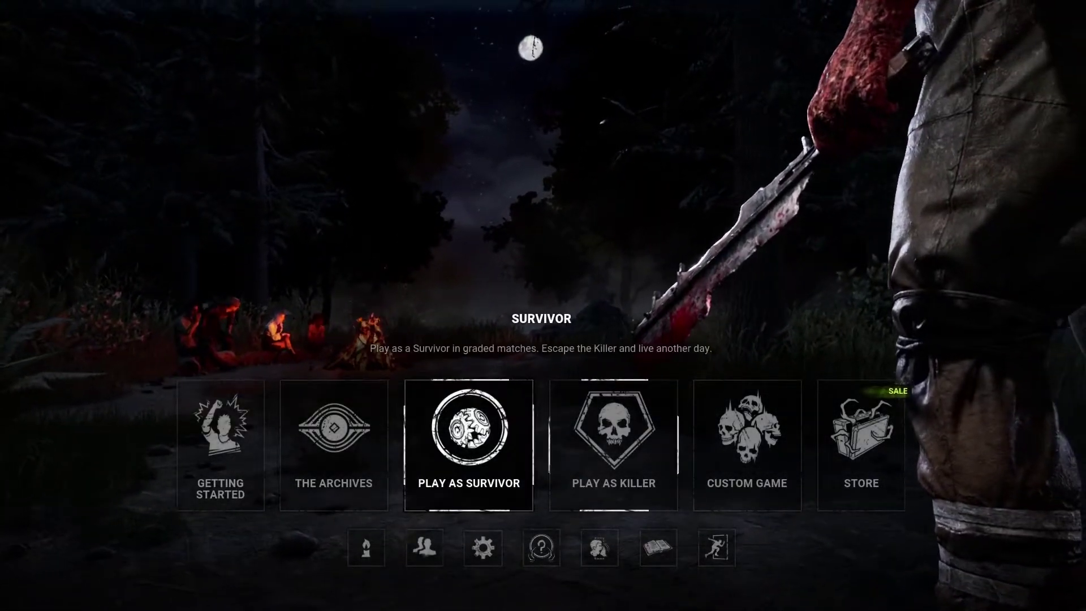
click(479, 454)
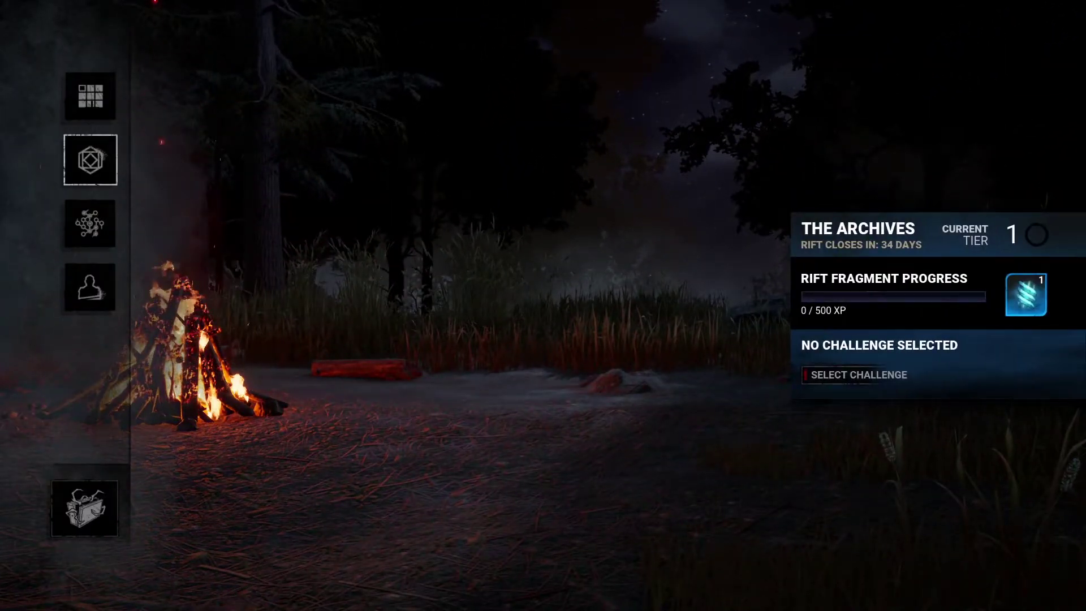
Look through the survivor roster down to the locked last character, and return to the lobby.
click(126, 96)
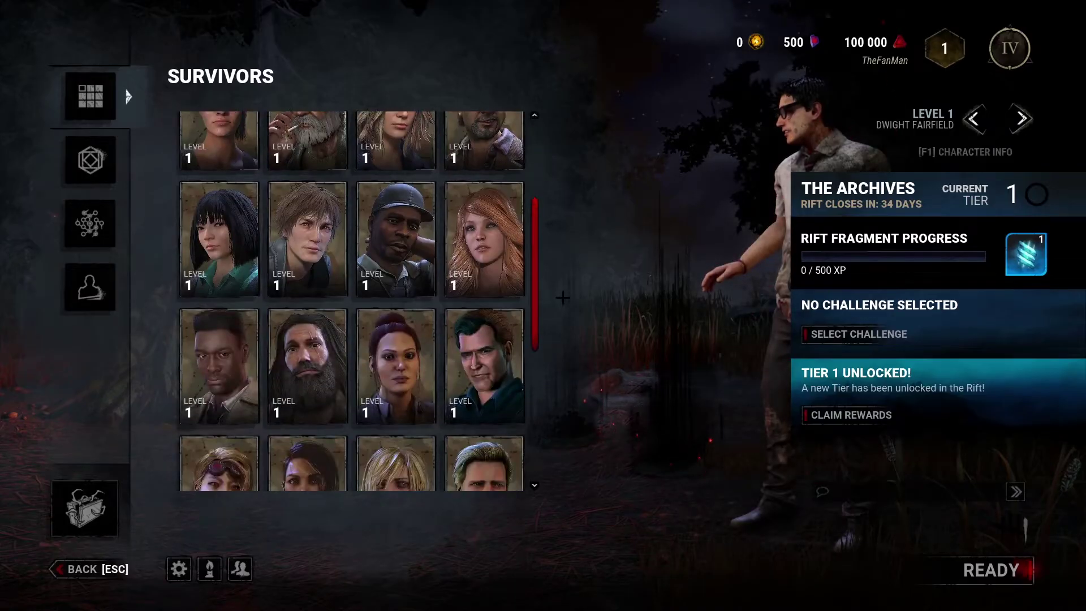
scroll(484, 396, down, 5)
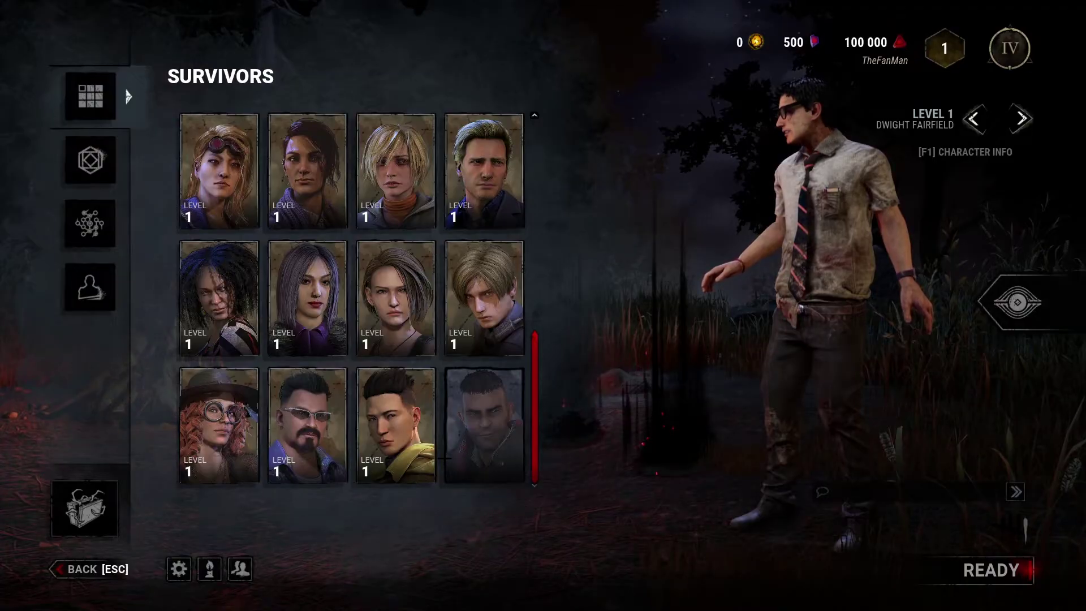
mouse_move(459, 449)
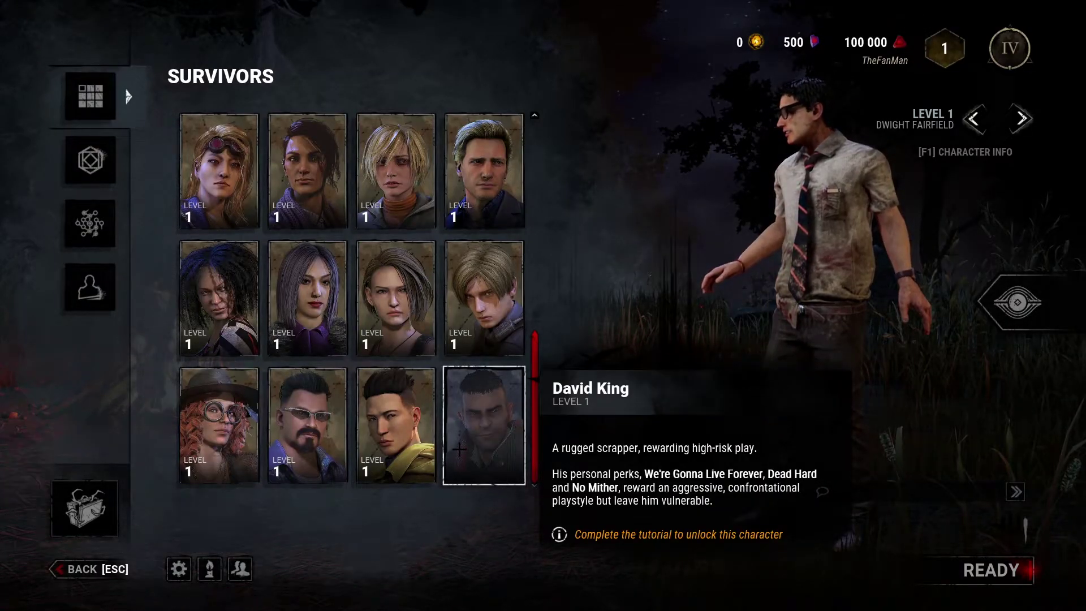
key(Escape)
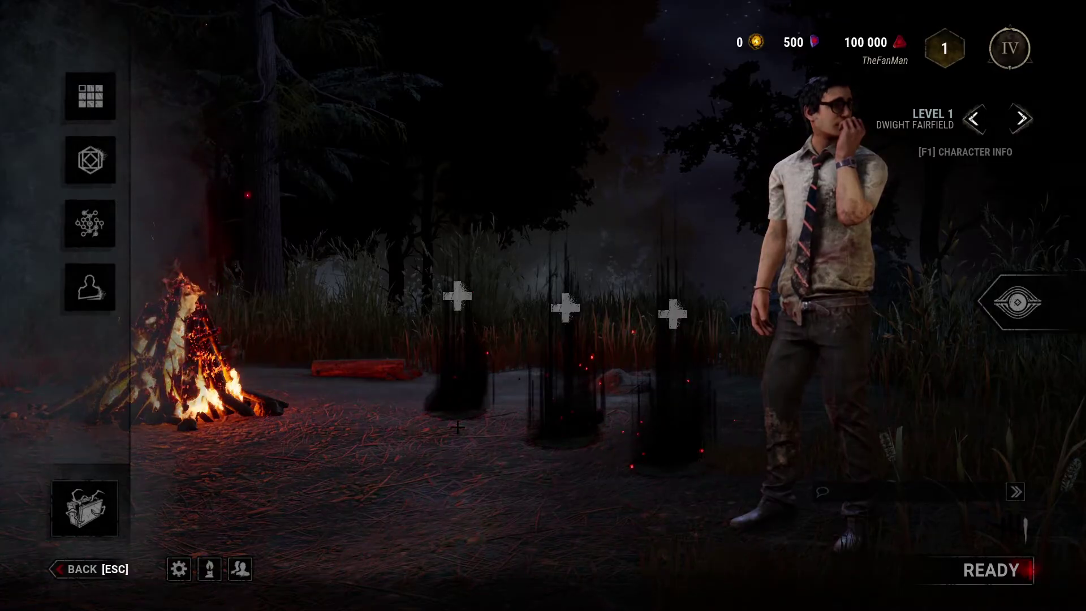
Leave the survivor lobby, enter the lobby to play as Killer and open the killer roster.
key(Escape)
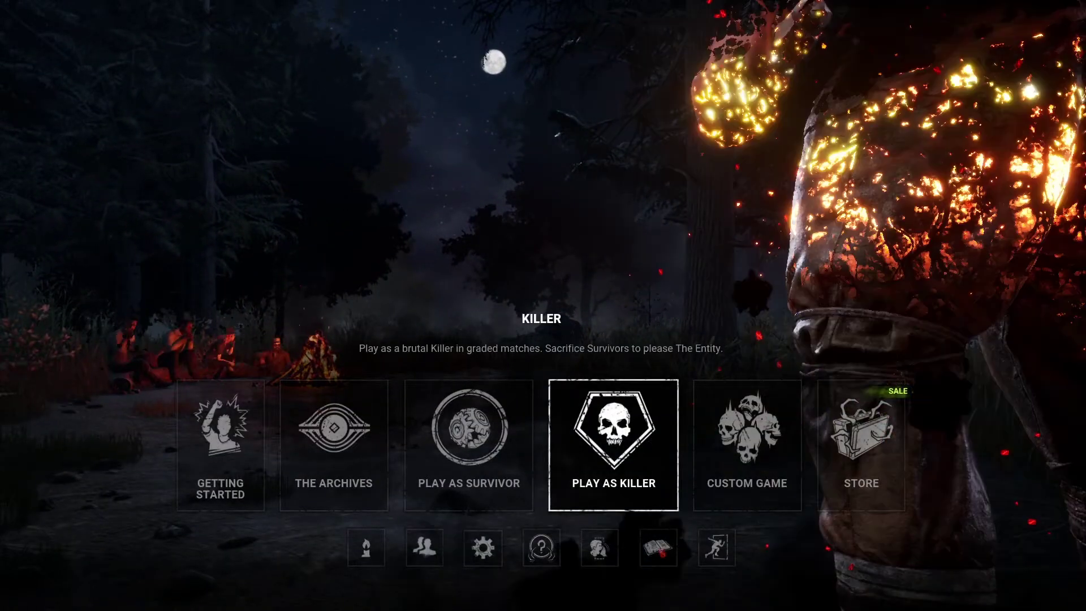
click(614, 447)
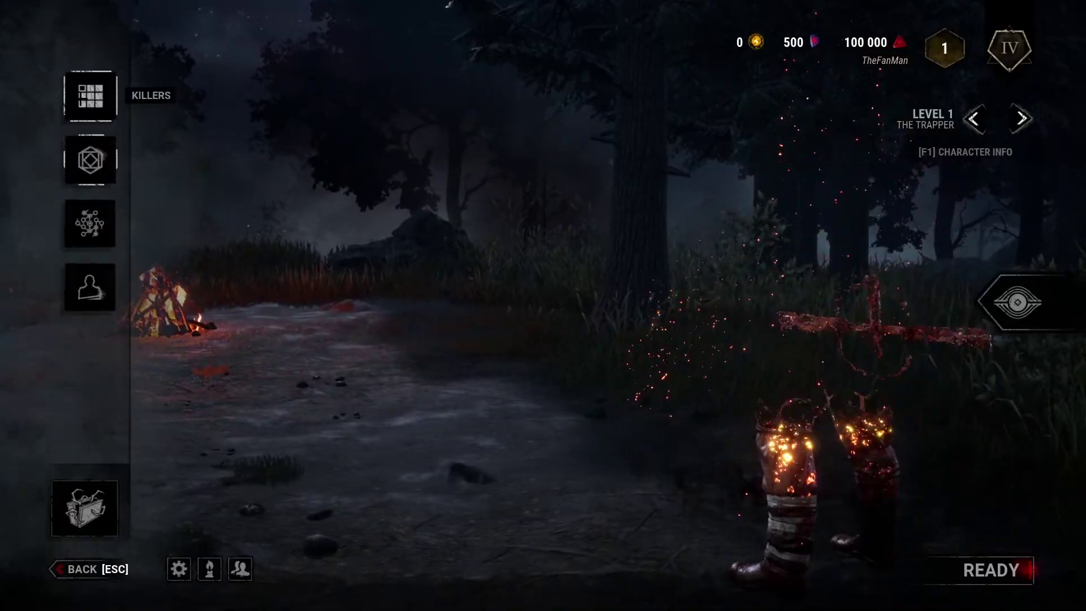
click(90, 96)
Look through the killer roster from the first character to the locked Wraith, and return to the main menu.
mouse_move(308, 424)
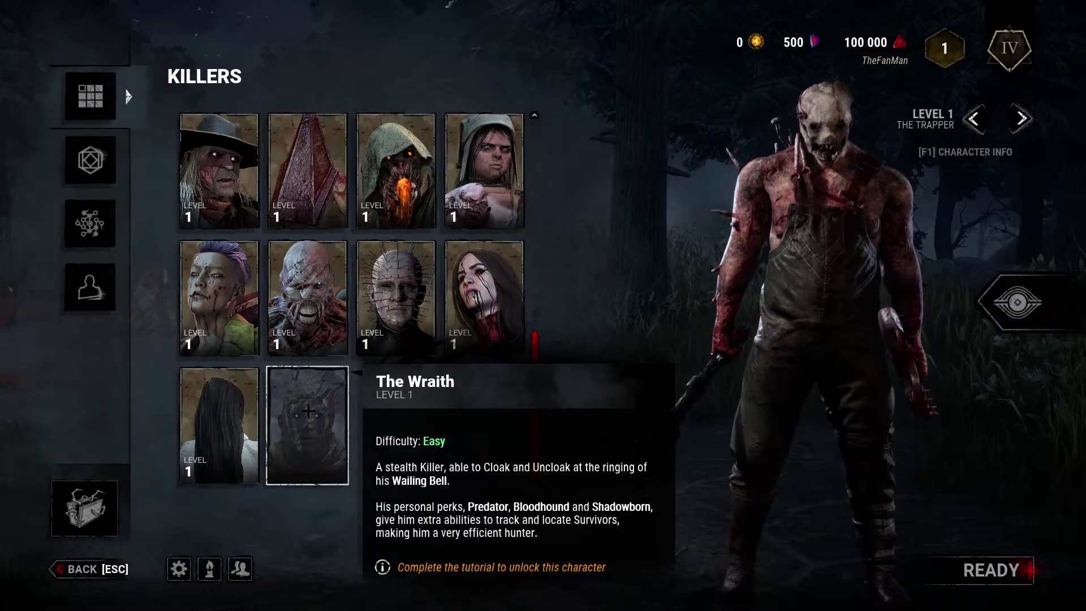
scroll(396, 299, up, 5)
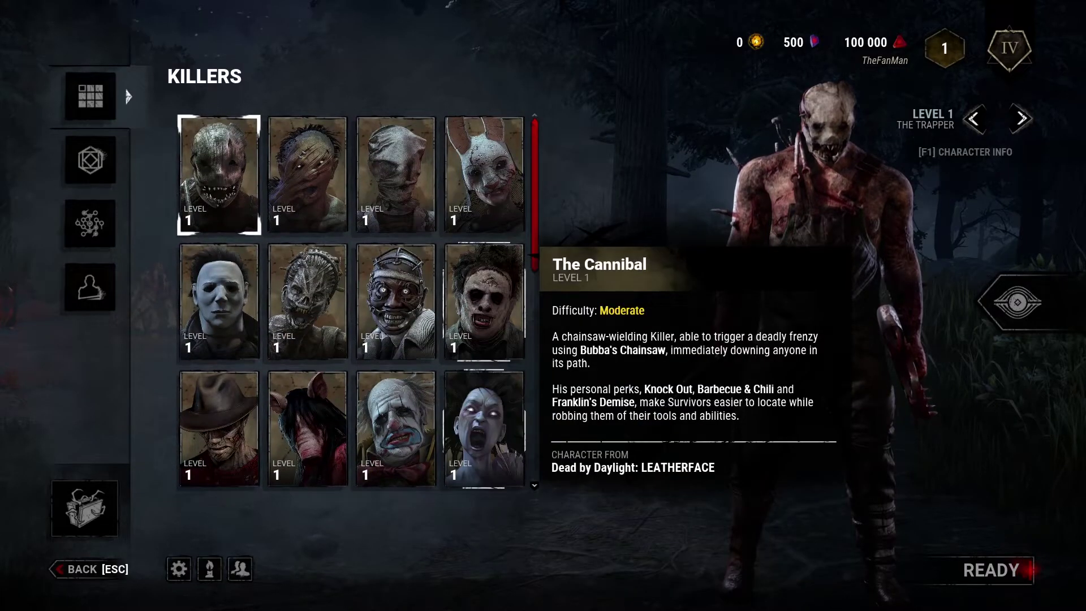
scroll(536, 235, down, 2)
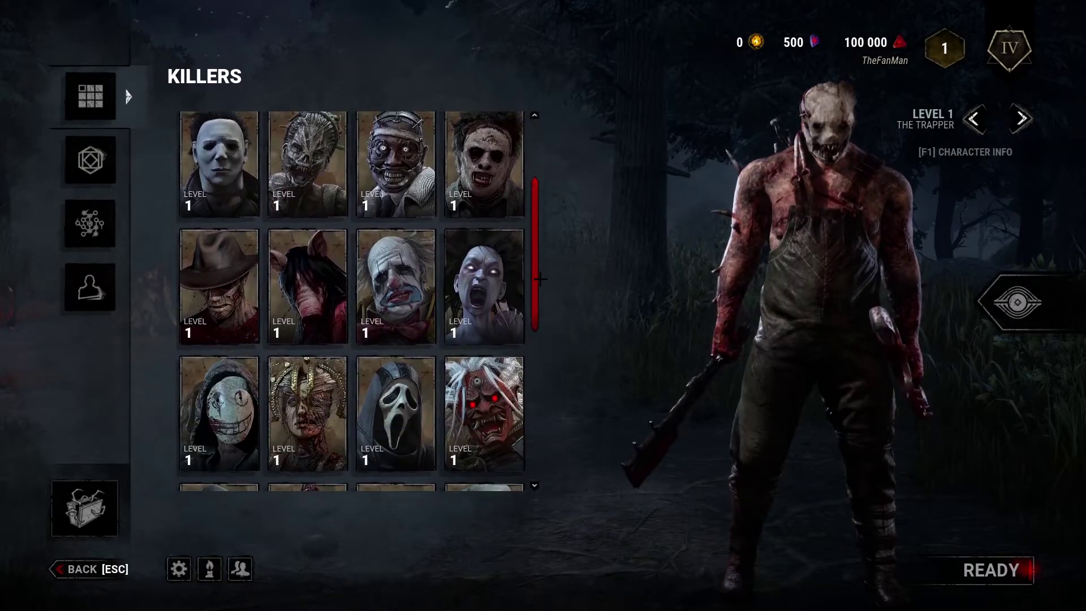
scroll(547, 204, up, 2)
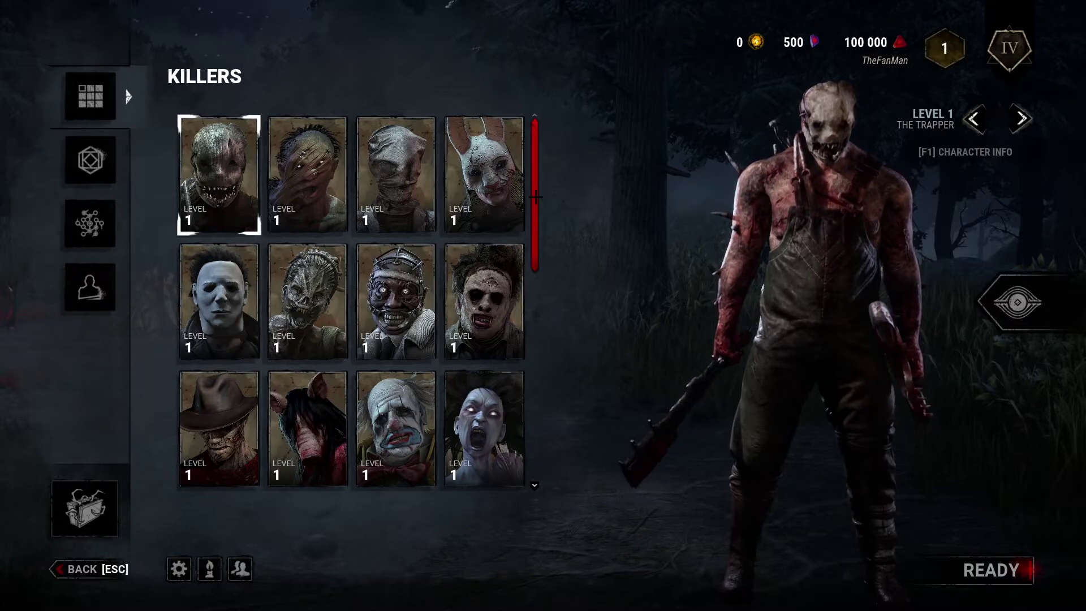
scroll(535, 197, down, 3)
scroll(534, 198, up, 3)
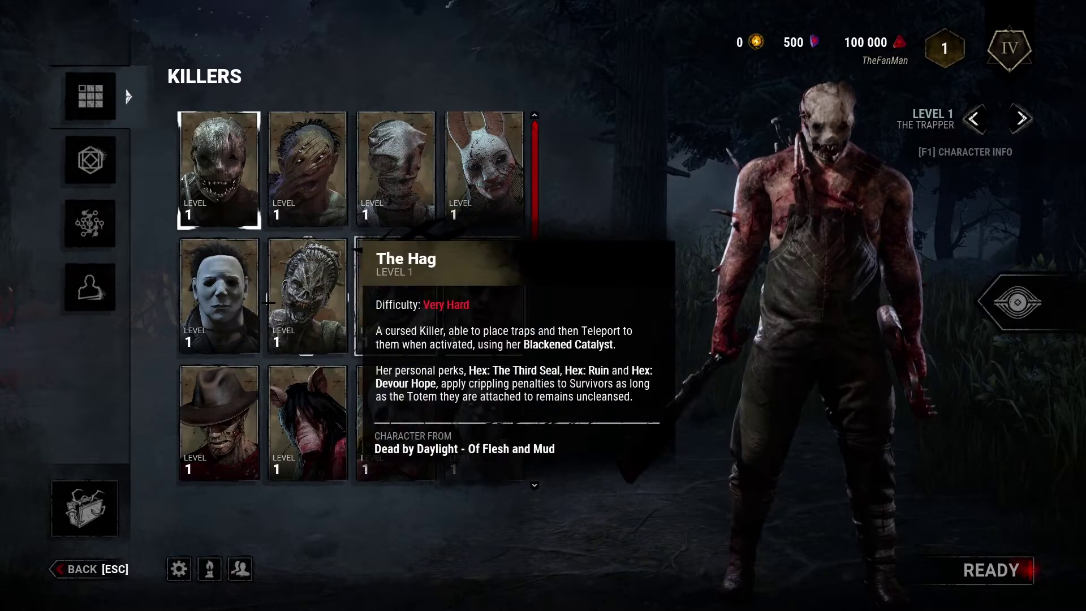
click(85, 569)
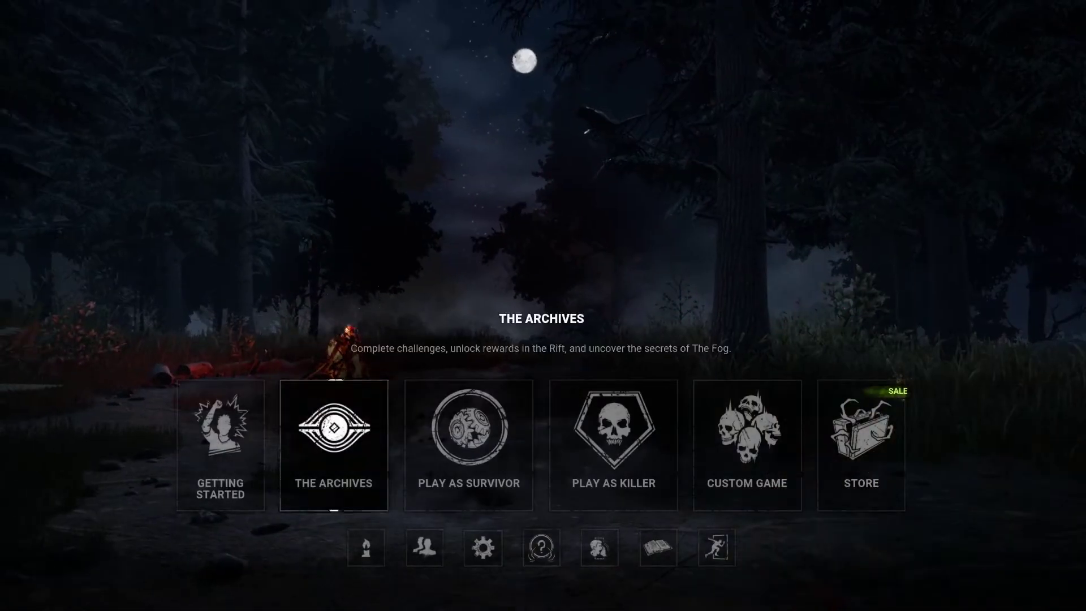
Enter the lobby to play as Survivor and view Dwight Fairfield's torso and leg customization items.
click(469, 441)
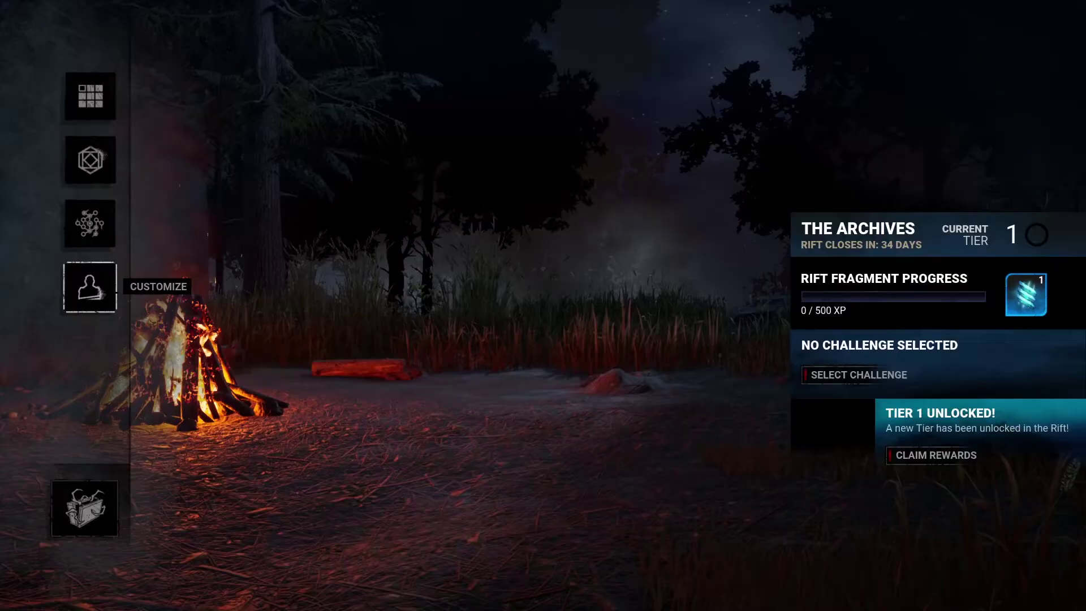
click(90, 285)
click(416, 181)
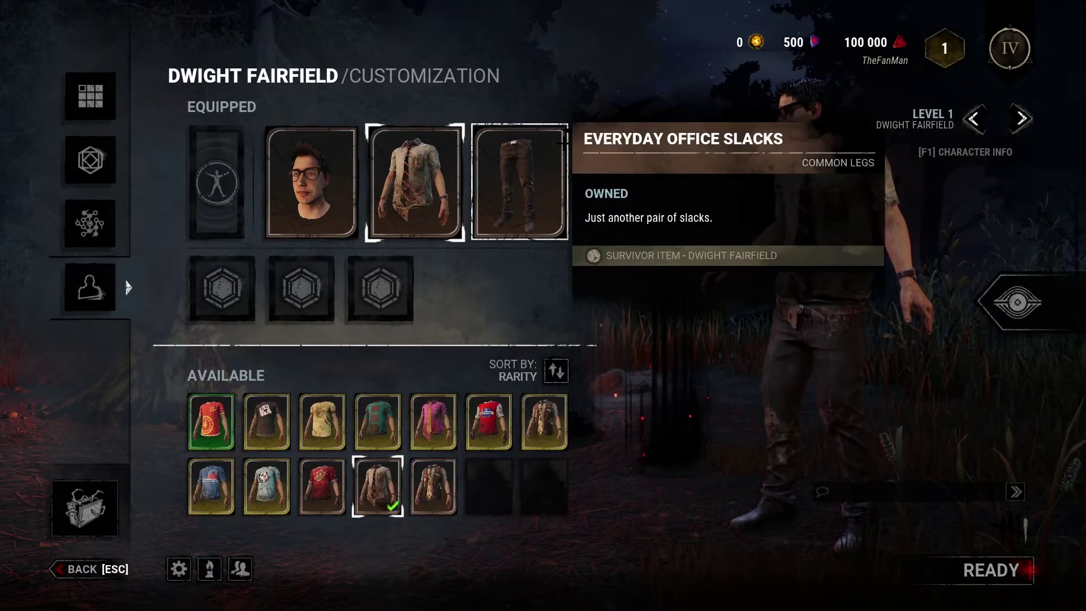
click(519, 180)
Choose Laurie Strode as the active character in the survivor roster.
click(90, 96)
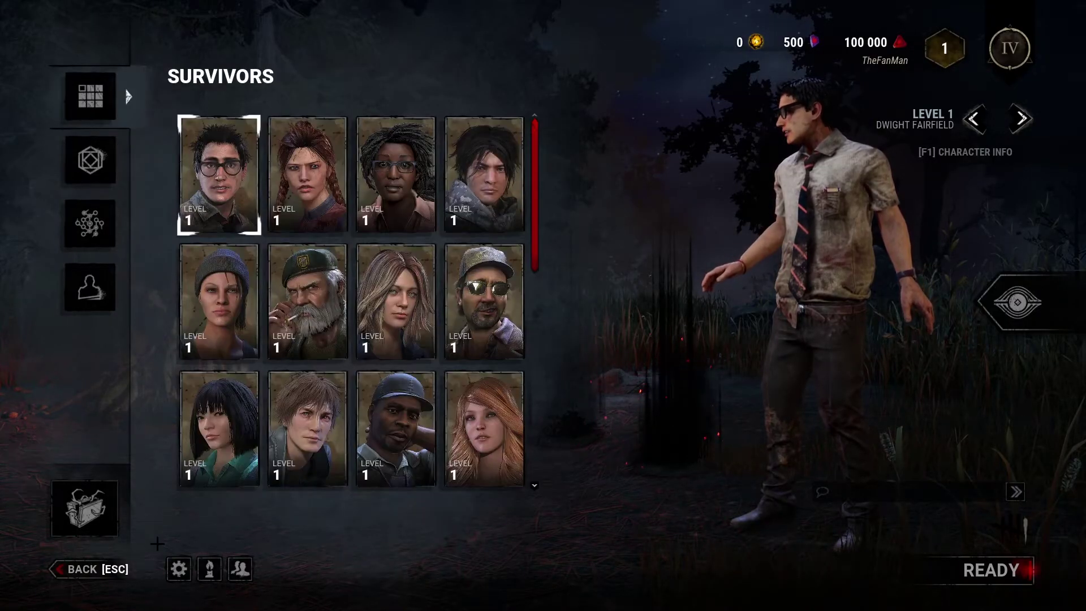
key(Right)
key(Right)
key(Right)
key(Right)
key(Right)
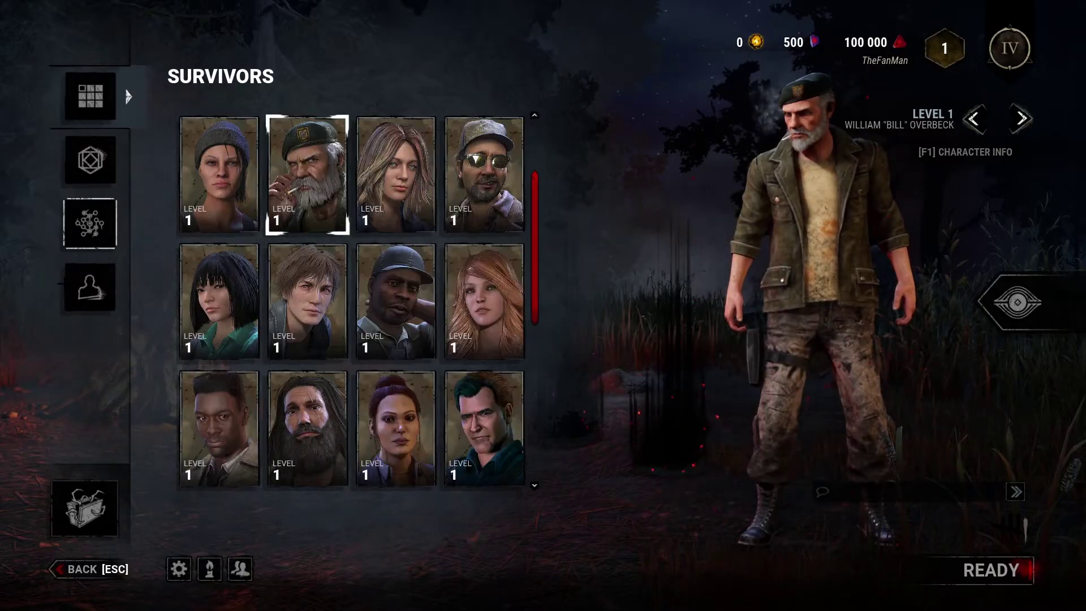
key(Right)
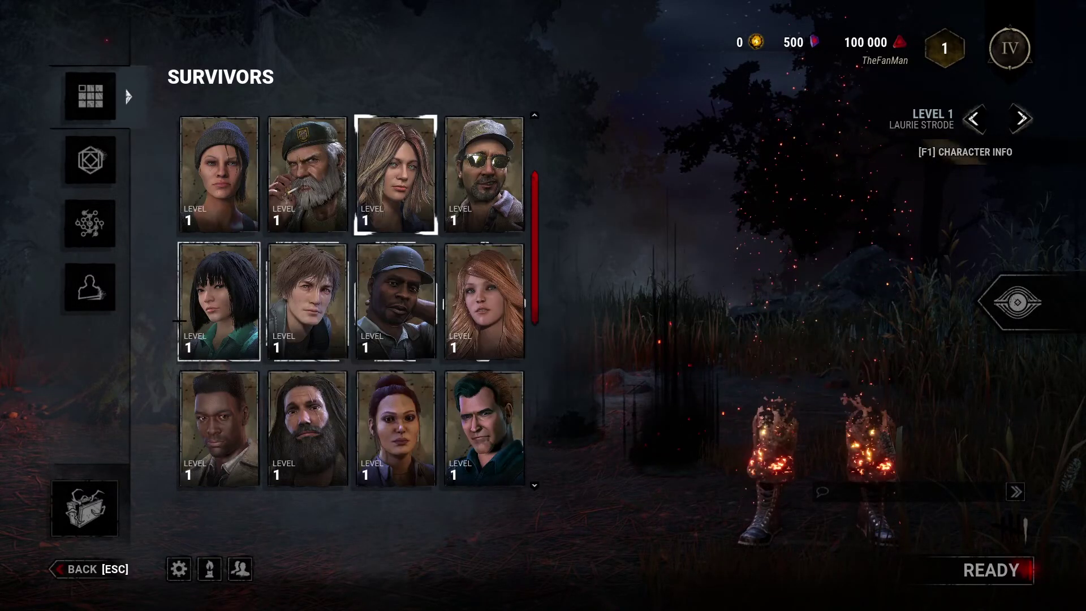
View Laurie Strode's available torso and leg customization items, and return to the lobby.
click(90, 286)
key(Right)
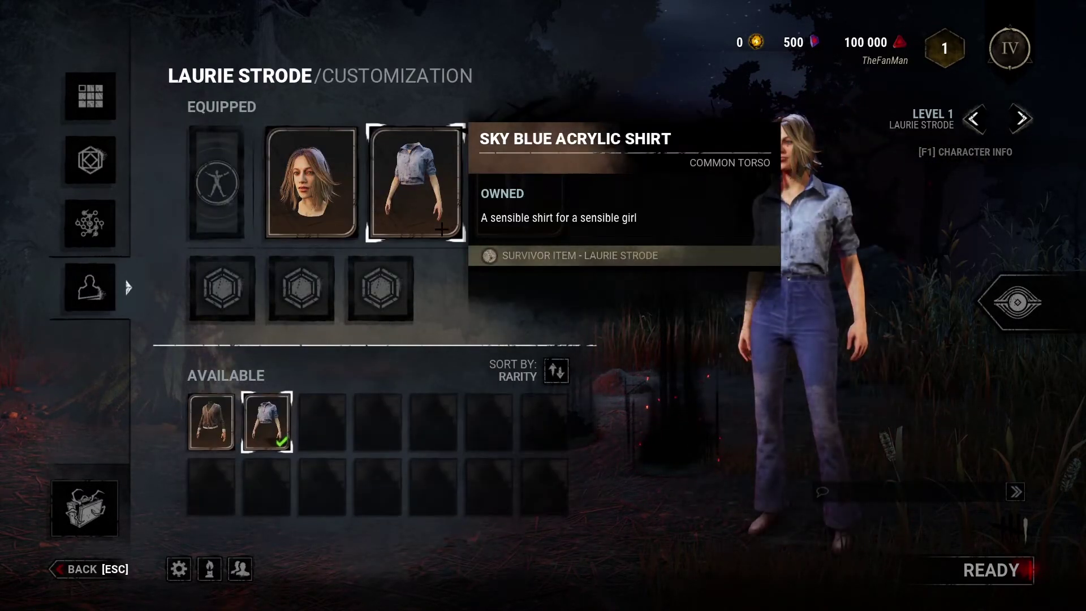
key(Right)
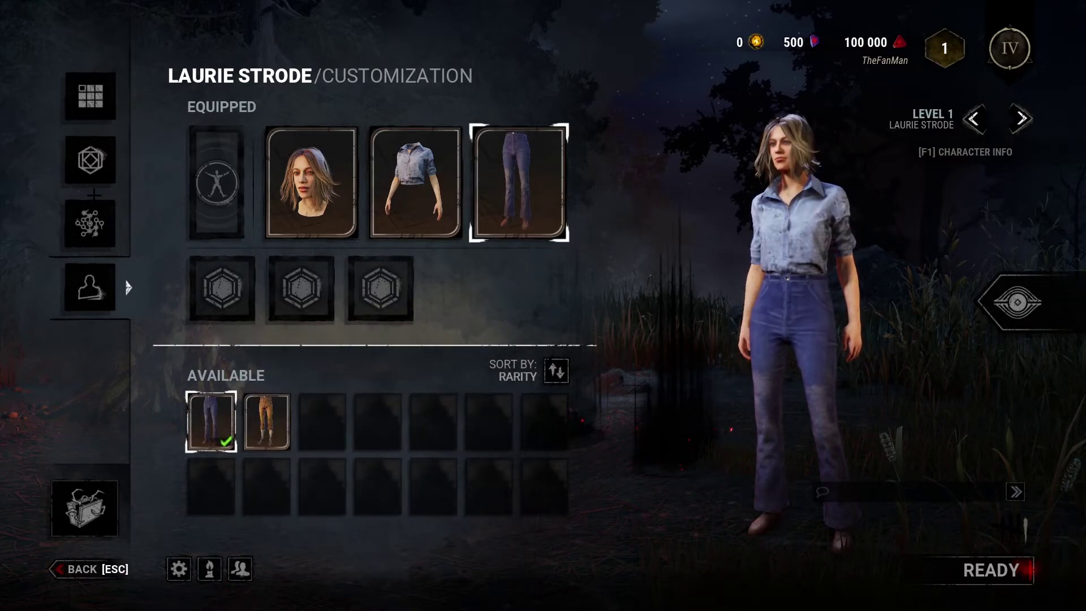
key(Escape)
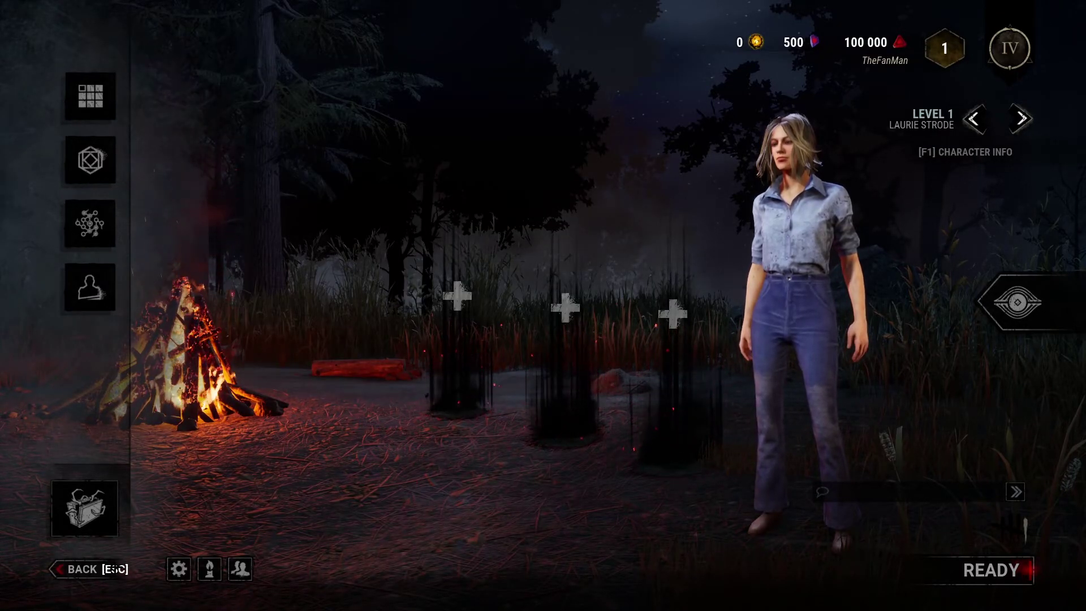
Leave the survivor lobby and exit Dead by Daylight to the Steam library.
key(Escape)
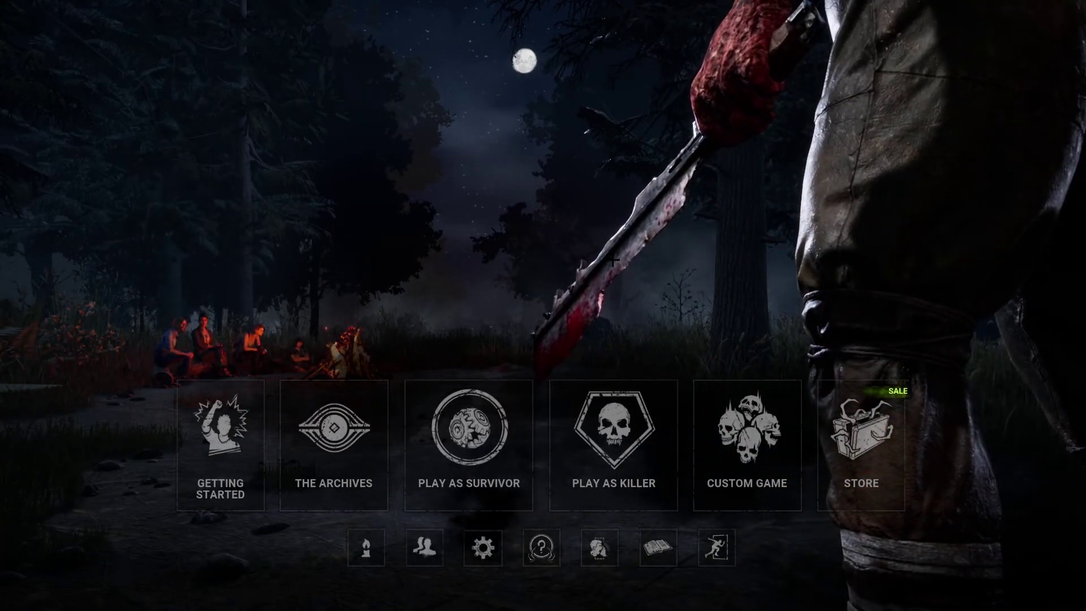
key(Escape)
click(758, 356)
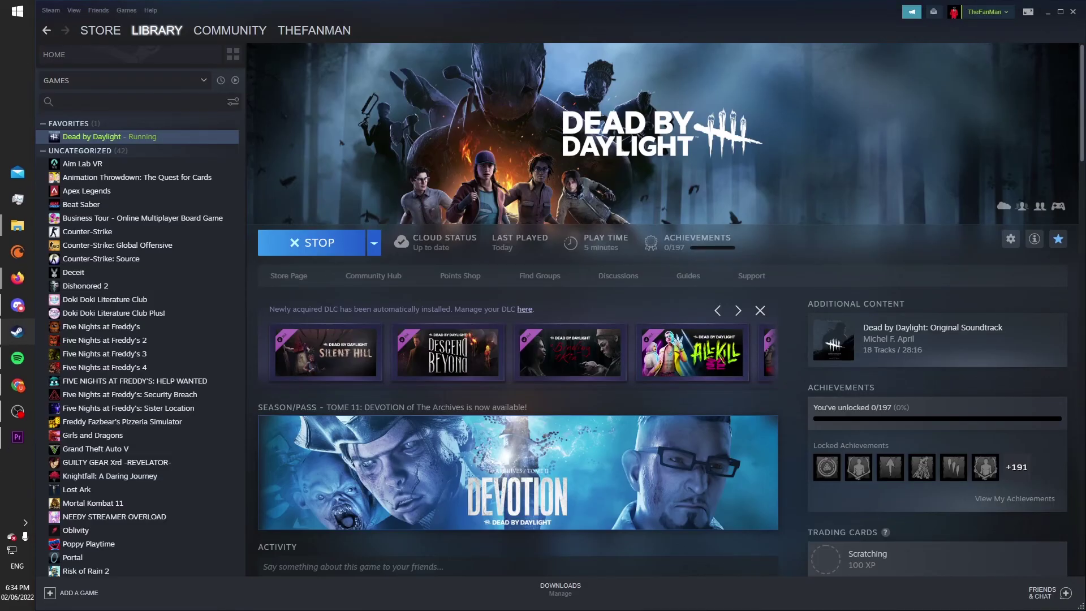